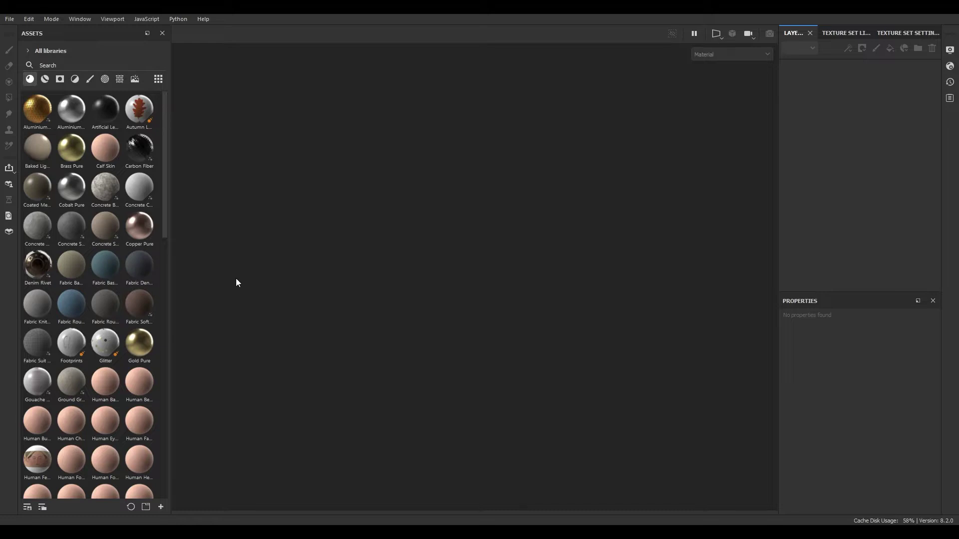
Step: Create a new project from the BenchOBJ mesh, keeping the 2048 document resolution and OpenGL normal map format
{"action": "key", "text": "ctrl+n"}
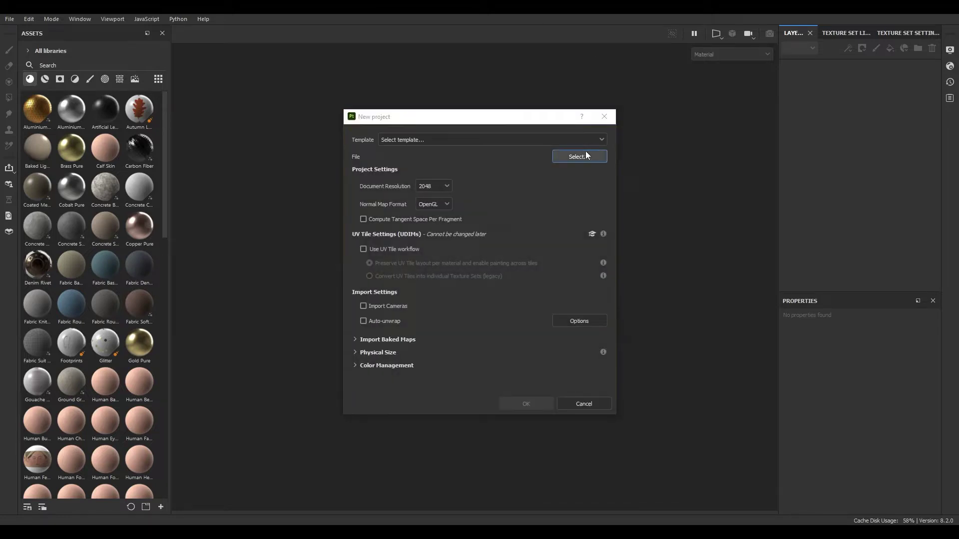
{"action": "left_click", "coordinate": [580, 156]}
{"action": "double_click", "coordinate": [473, 234]}
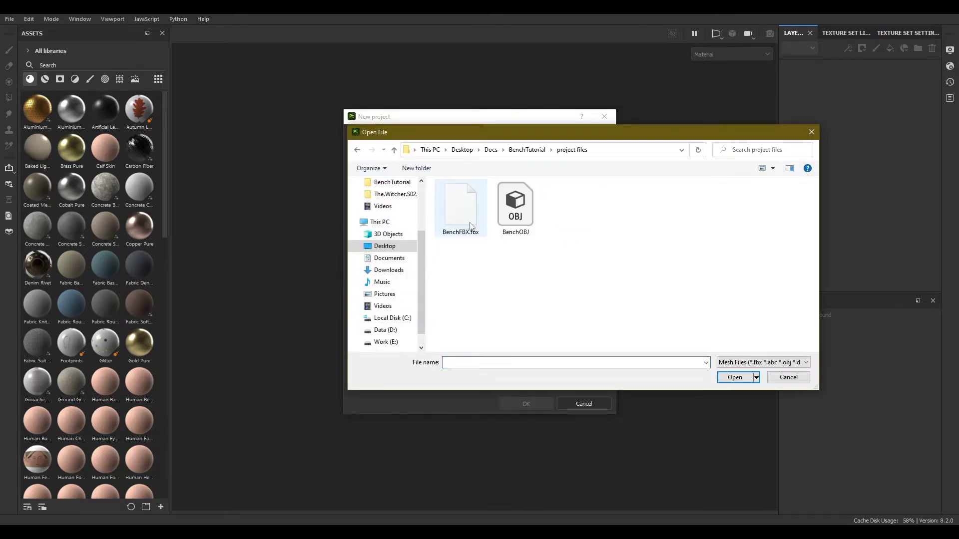
{"action": "double_click", "coordinate": [516, 210]}
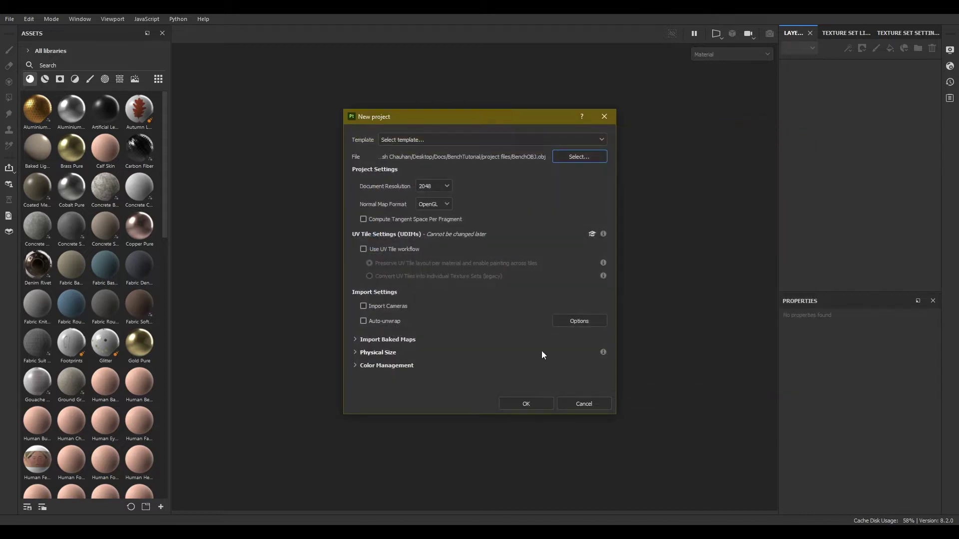
{"action": "left_click", "coordinate": [525, 403]}
{"action": "mouse_move", "coordinate": [479, 268]}
{"action": "left_mouse_down", "text": "alt"}
{"action": "mouse_move", "coordinate": [543, 331]}
{"action": "mouse_move", "coordinate": [494, 275]}
{"action": "left_mouse_up", "text": "alt"}
Step: Open the mesh map baking settings, set the output size to 2048 and use the low poly mesh as the high poly mesh
{"action": "left_click", "coordinate": [894, 33]}
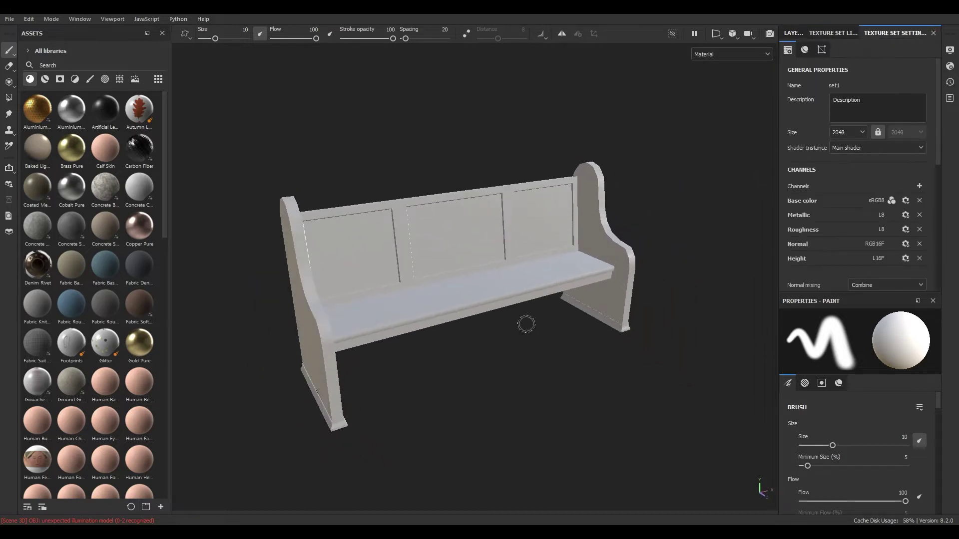
{"action": "scroll", "coordinate": [911, 257], "scroll_direction": "down", "scroll_amount": 2}
{"action": "left_click", "coordinate": [910, 282]}
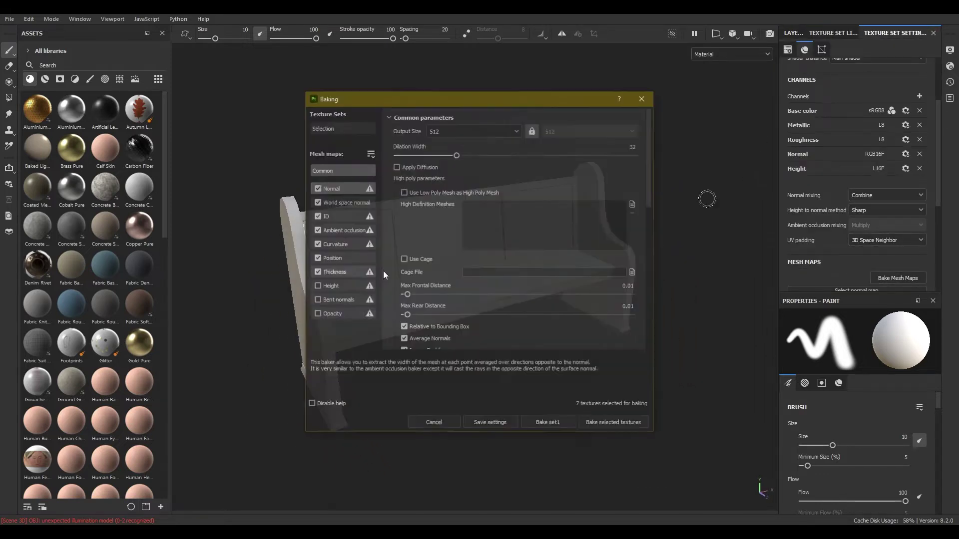
{"action": "left_click", "coordinate": [461, 129]}
{"action": "left_click", "coordinate": [452, 203]}
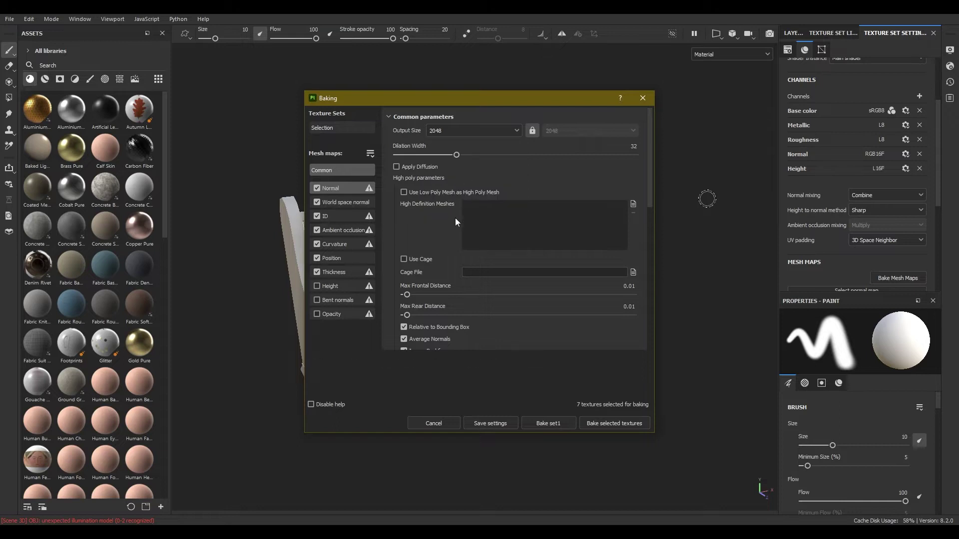
{"action": "scroll", "coordinate": [460, 290], "scroll_direction": "down", "scroll_amount": 3}
{"action": "left_click", "coordinate": [500, 274]}
{"action": "left_click", "coordinate": [498, 289]}
{"action": "scroll", "coordinate": [415, 202], "scroll_direction": "up", "scroll_amount": 3}
Step: Raise the ambient occlusion baker's secondary rays and bake the selected mesh maps
{"action": "left_click", "coordinate": [343, 231]}
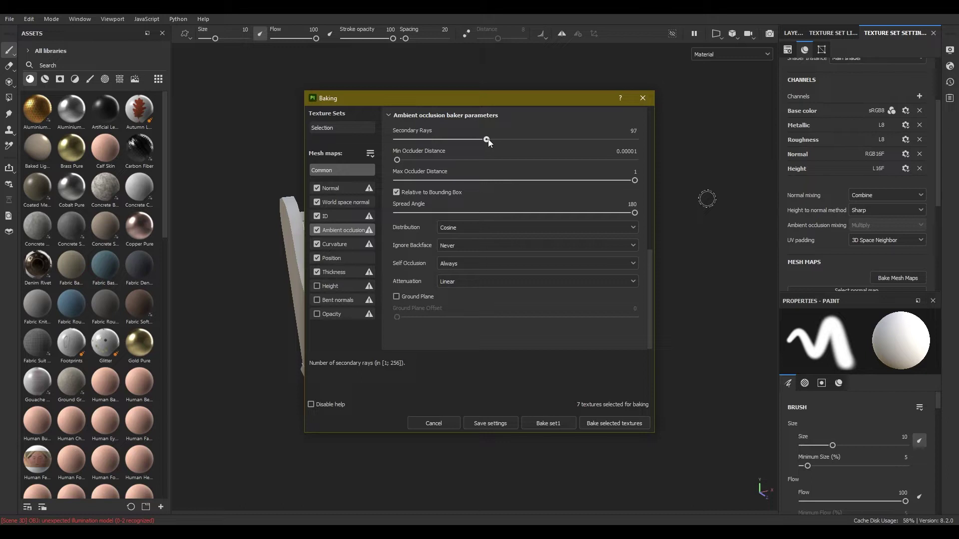
{"action": "left_click_drag", "start_coordinate": [498, 140], "coordinate": [511, 141]}
{"action": "left_click", "coordinate": [346, 169]}
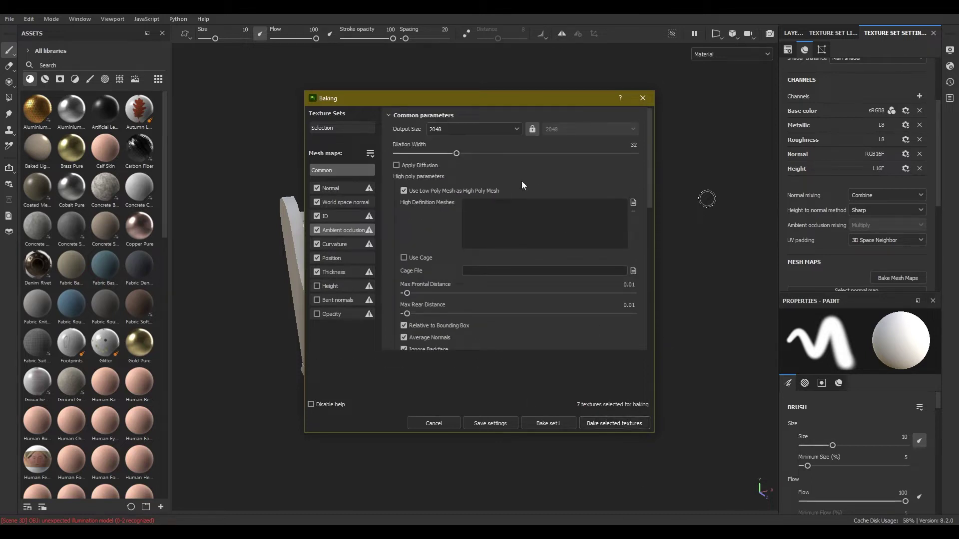
{"action": "left_click", "coordinate": [605, 428]}
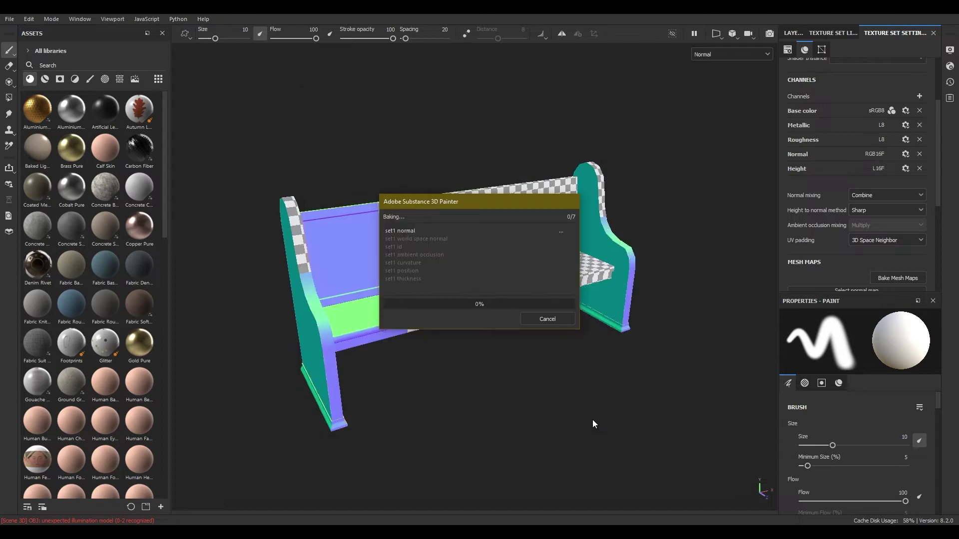
{"action": "left_click", "coordinate": [549, 318]}
{"action": "mouse_move", "coordinate": [492, 330]}
{"action": "left_mouse_down", "text": "alt"}
{"action": "mouse_move", "coordinate": [514, 322]}
{"action": "mouse_move", "coordinate": [400, 405]}
{"action": "left_mouse_up", "text": "alt"}
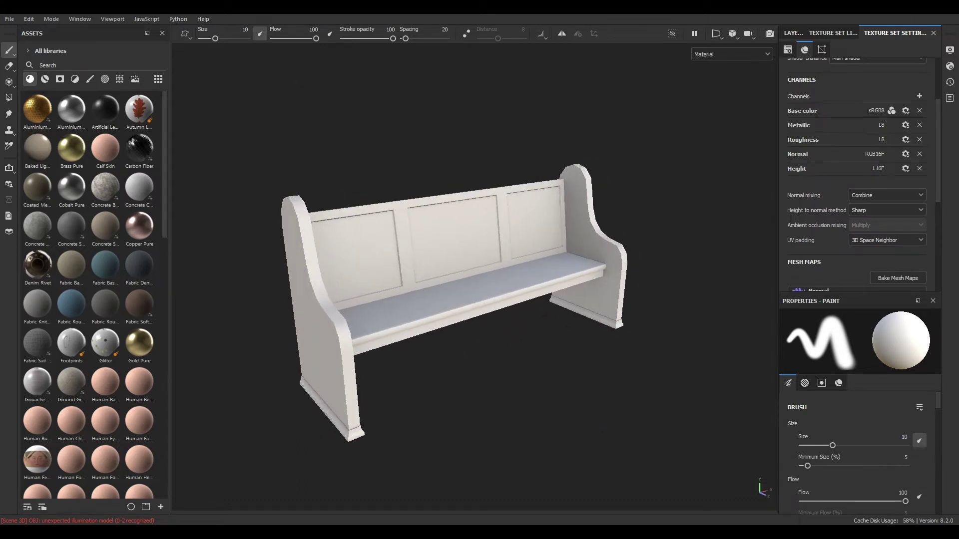
Step: Bring the teqadgbc_4K Albedo, Normal and Roughness images from the wood_veneer_teqadgbc folder into the project for import
{"action": "left_click", "coordinate": [84, 535]}
{"action": "left_click_drag", "start_coordinate": [264, 200], "coordinate": [389, 134]}
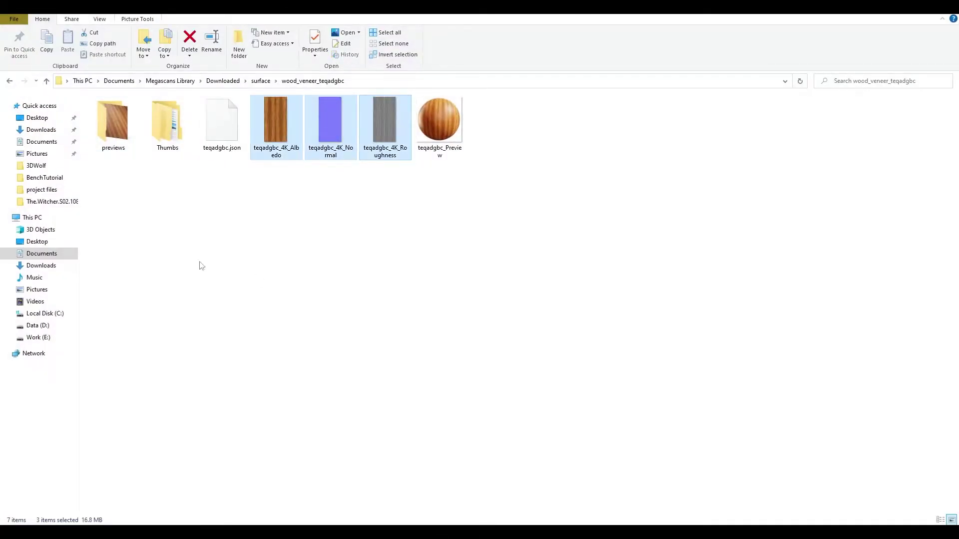
{"action": "mouse_move", "coordinate": [278, 145]}
{"action": "left_mouse_down"}
{"action": "mouse_move", "coordinate": [323, 210]}
{"action": "mouse_move", "coordinate": [108, 429]}
{"action": "mouse_move", "coordinate": [48, 530]}
{"action": "mouse_move", "coordinate": [64, 420]}
{"action": "left_mouse_up"}
Step: Set the usage of all three wood veneer images to texture and import them into the current session
{"action": "left_click", "coordinate": [610, 169]}
{"action": "left_click", "coordinate": [620, 205]}
{"action": "left_click", "coordinate": [607, 185]}
{"action": "left_click", "coordinate": [610, 217]}
{"action": "left_click", "coordinate": [604, 200]}
{"action": "left_click", "coordinate": [613, 239]}
{"action": "left_click", "coordinate": [605, 389]}
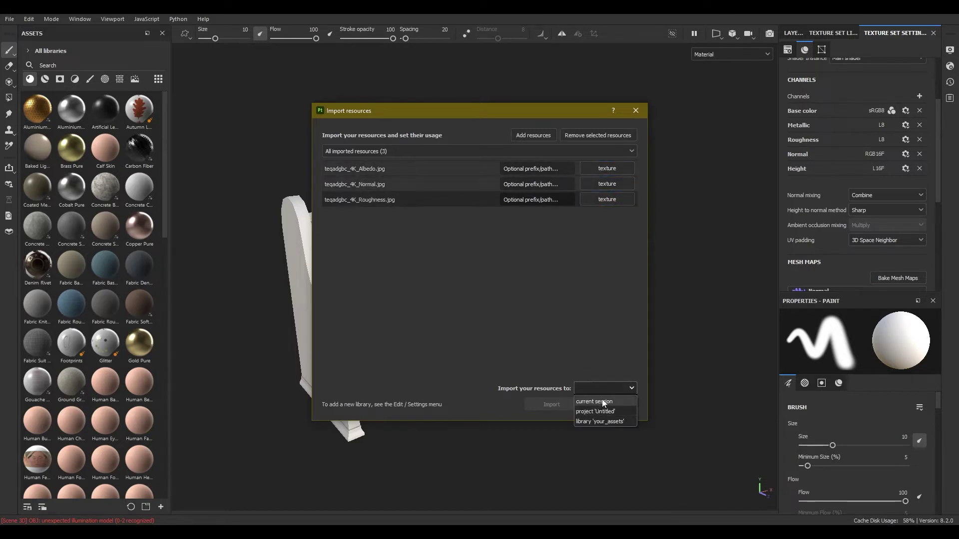
{"action": "left_click", "coordinate": [607, 400]}
{"action": "left_click", "coordinate": [547, 407]}
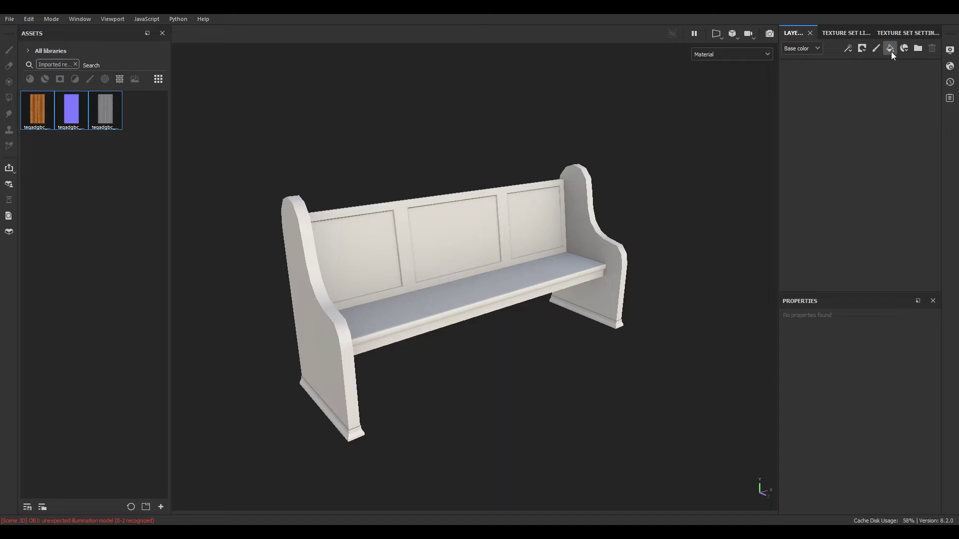
Step: Add a fill layer and assign the Albedo image to base color, Normal to normal and Roughness to roughness
{"action": "scroll", "coordinate": [916, 366], "scroll_direction": "down", "scroll_amount": 4}
{"action": "left_click", "coordinate": [45, 122]}
{"action": "left_click_drag", "start_coordinate": [42, 116], "coordinate": [862, 343]}
{"action": "left_click_drag", "start_coordinate": [71, 110], "coordinate": [880, 455]}
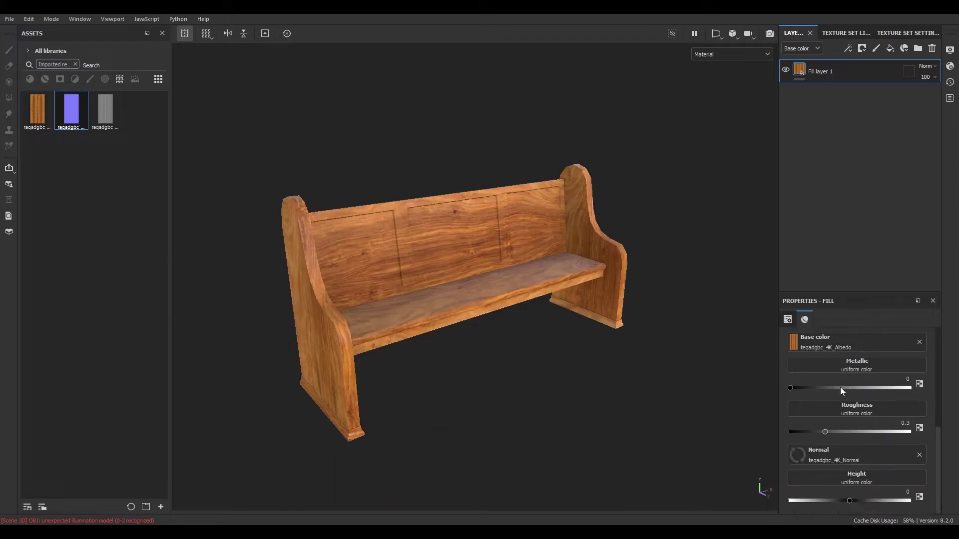
{"action": "mouse_move", "coordinate": [106, 110]}
{"action": "left_mouse_down"}
{"action": "mouse_move", "coordinate": [782, 450]}
{"action": "mouse_move", "coordinate": [869, 472]}
{"action": "mouse_move", "coordinate": [856, 400]}
{"action": "mouse_move", "coordinate": [869, 407]}
{"action": "left_mouse_up"}
Step: Turn off the metal and height channels of the wood veneer fill layer
{"action": "scroll", "coordinate": [894, 406], "scroll_direction": "up", "scroll_amount": 3}
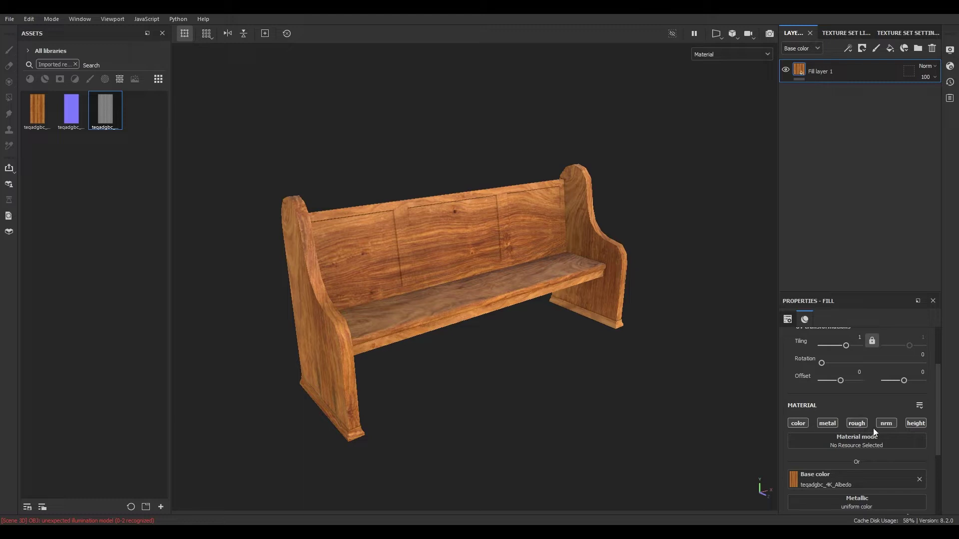
{"action": "left_click", "coordinate": [829, 426]}
{"action": "left_click", "coordinate": [915, 423]}
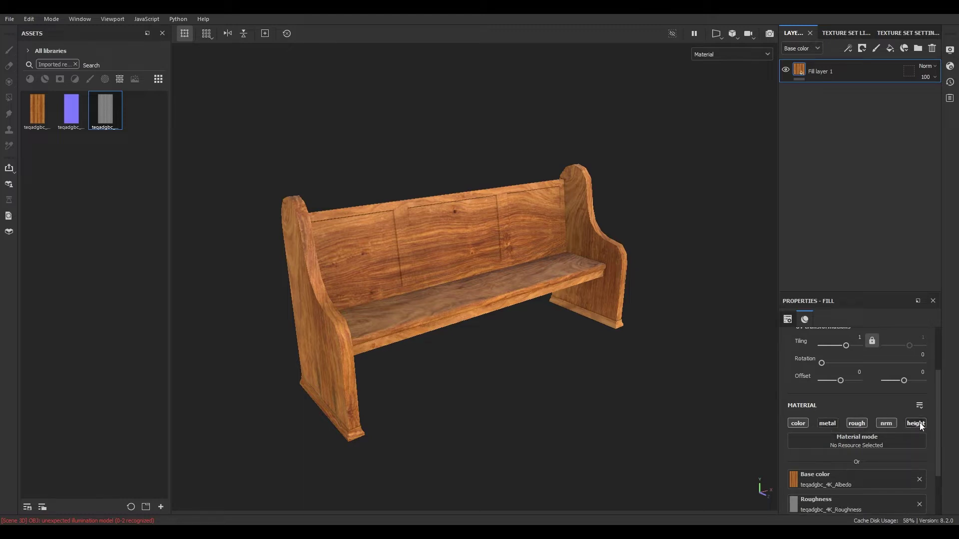
{"action": "left_click_drag", "start_coordinate": [400, 392], "coordinate": [421, 336], "text": "alt"}
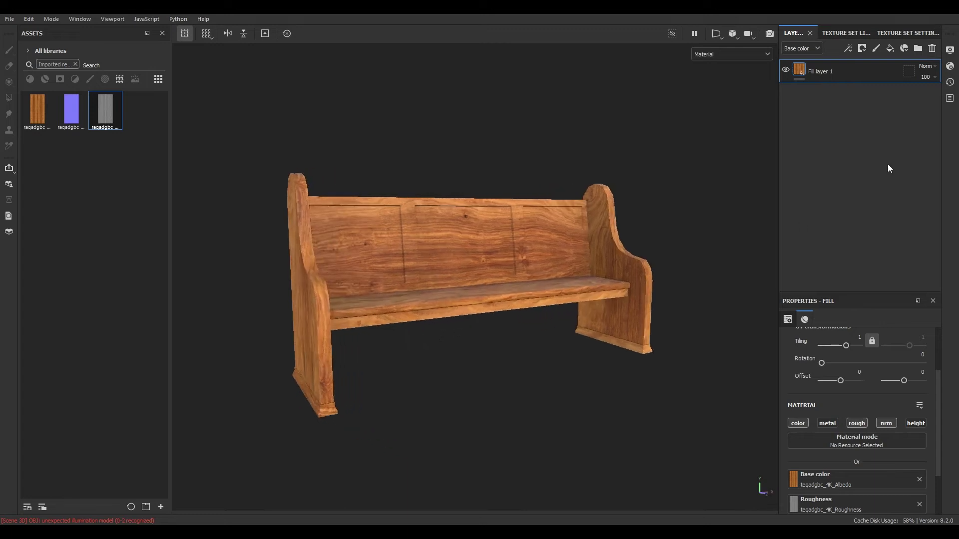
Step: Add the Wood Chest Stylized smart material to the layer stack beneath Fill layer 1
{"action": "left_click", "coordinate": [74, 64]}
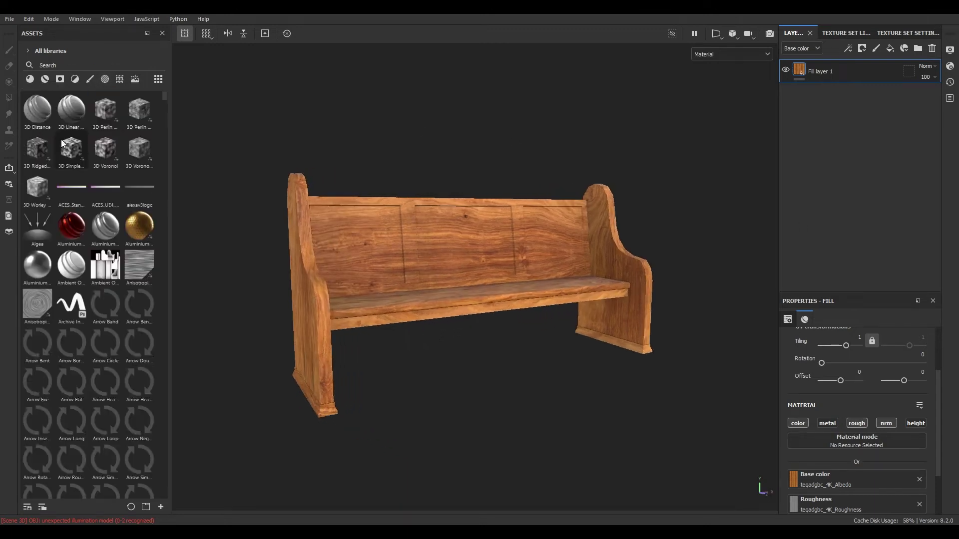
{"action": "left_click", "coordinate": [45, 79]}
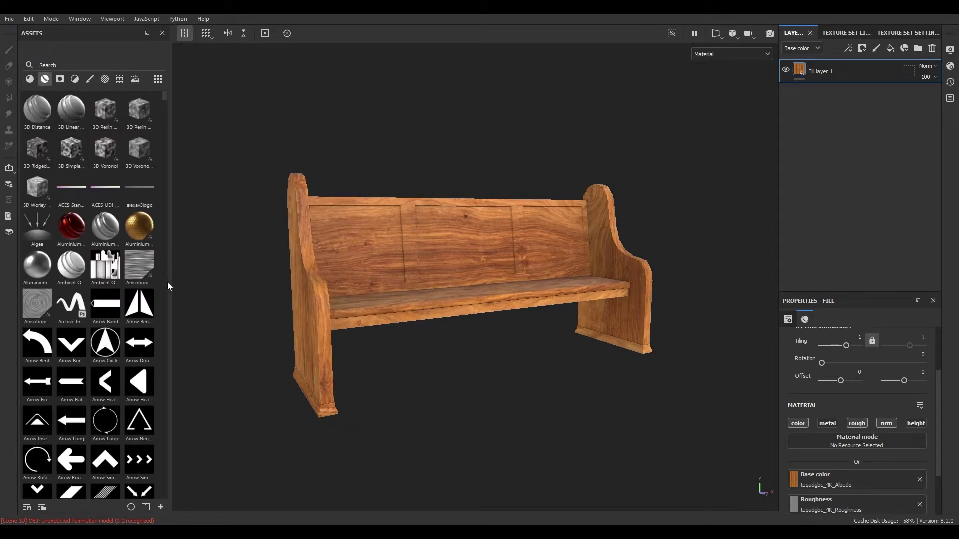
{"action": "scroll", "coordinate": [155, 340], "scroll_direction": "down", "scroll_amount": 5}
{"action": "scroll", "coordinate": [144, 392], "scroll_direction": "down", "scroll_amount": 10}
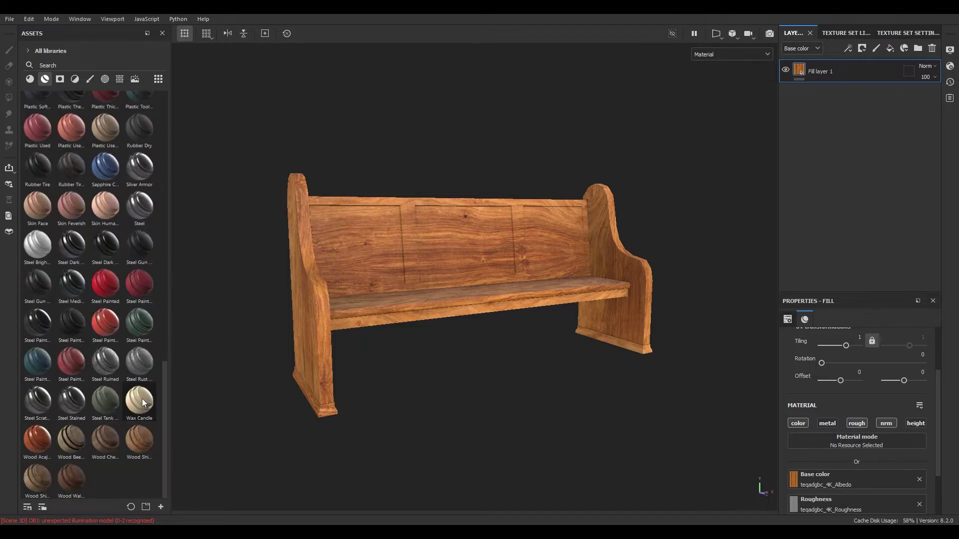
{"action": "mouse_move", "coordinate": [118, 445]}
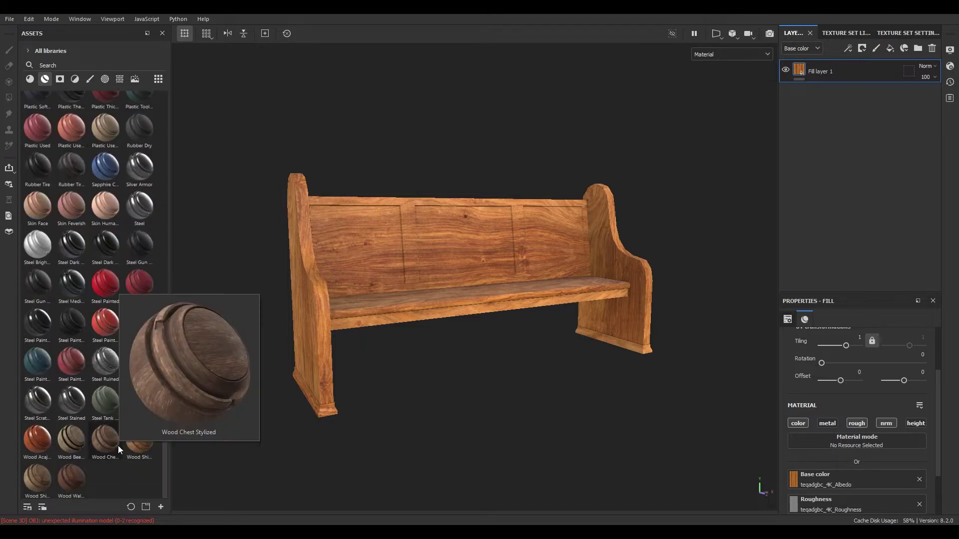
{"action": "left_click_drag", "start_coordinate": [118, 445], "coordinate": [877, 132]}
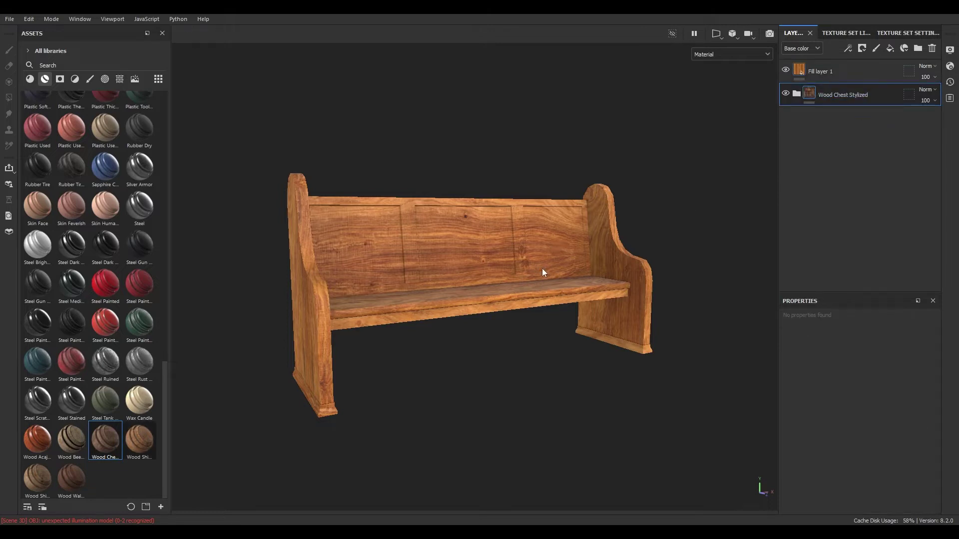
Step: Hide Fill layer 1 and inspect the Wood Chest Stylized material on the bench
{"action": "left_click", "coordinate": [788, 72]}
{"action": "left_click_drag", "start_coordinate": [575, 273], "coordinate": [502, 277], "text": "alt"}
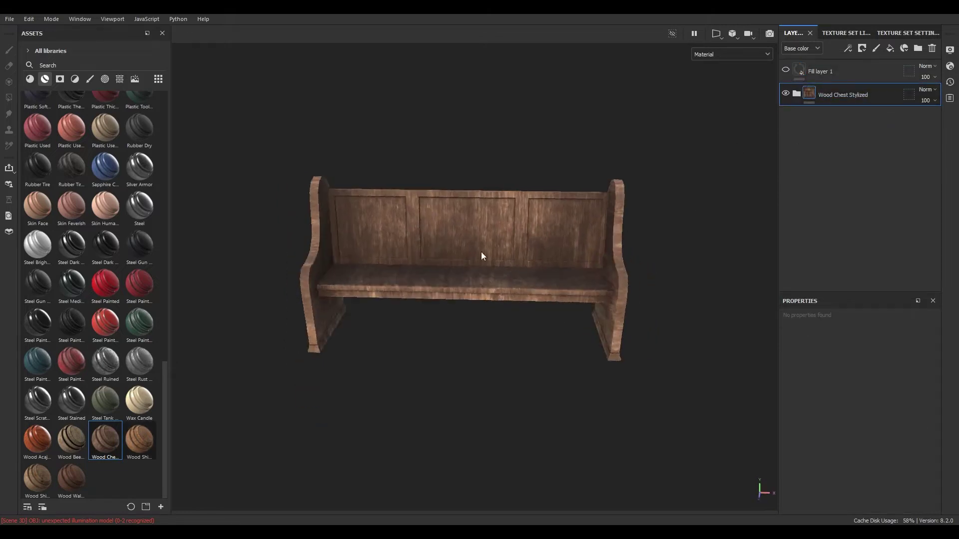
{"action": "right_click_drag", "start_coordinate": [502, 278], "coordinate": [553, 405], "text": "alt"}
{"action": "left_click_drag", "start_coordinate": [537, 301], "coordinate": [520, 251], "text": "alt"}
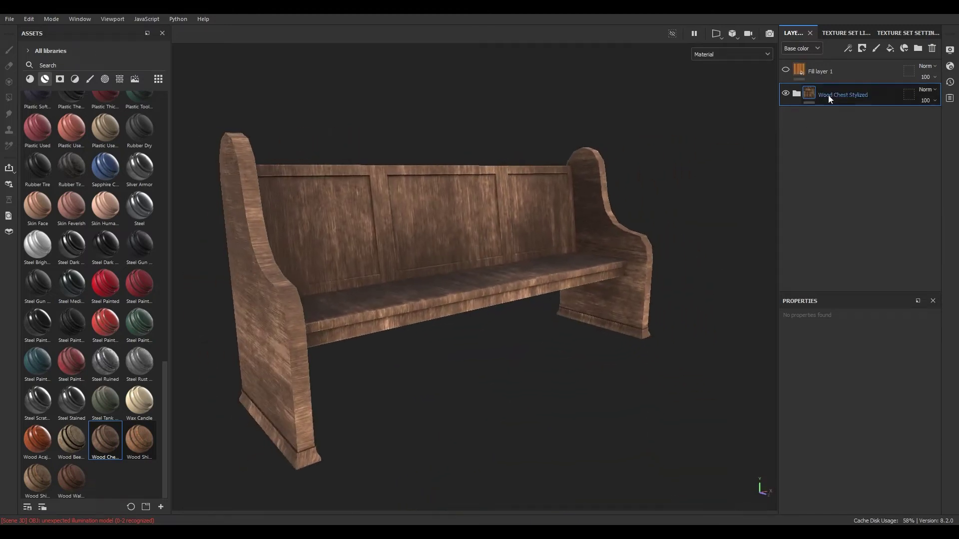
Step: Expand the Wood Chest Stylized folder and set the Fibers layer's UV rotation to 0
{"action": "left_click", "coordinate": [798, 94]}
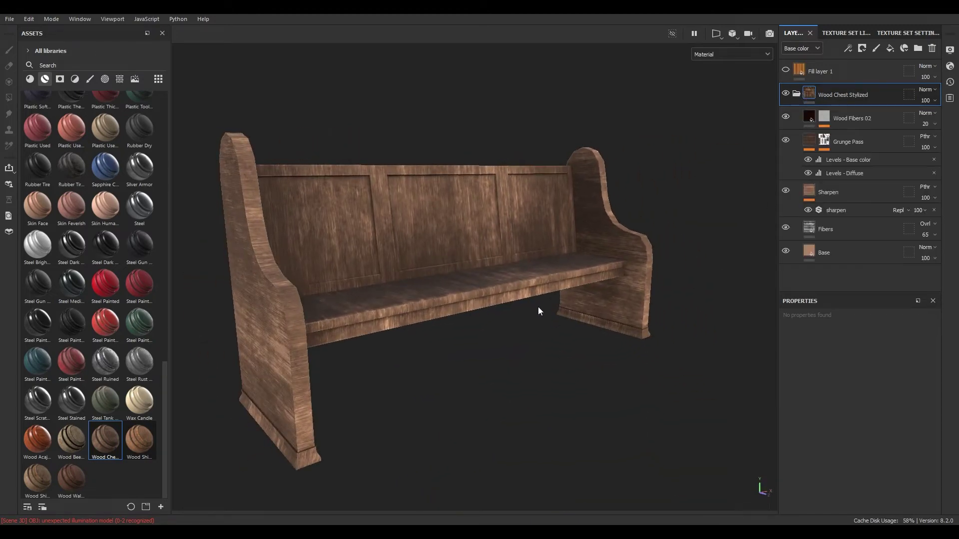
{"action": "left_click_drag", "start_coordinate": [543, 313], "coordinate": [550, 302], "text": "alt"}
{"action": "left_click", "coordinate": [814, 229]}
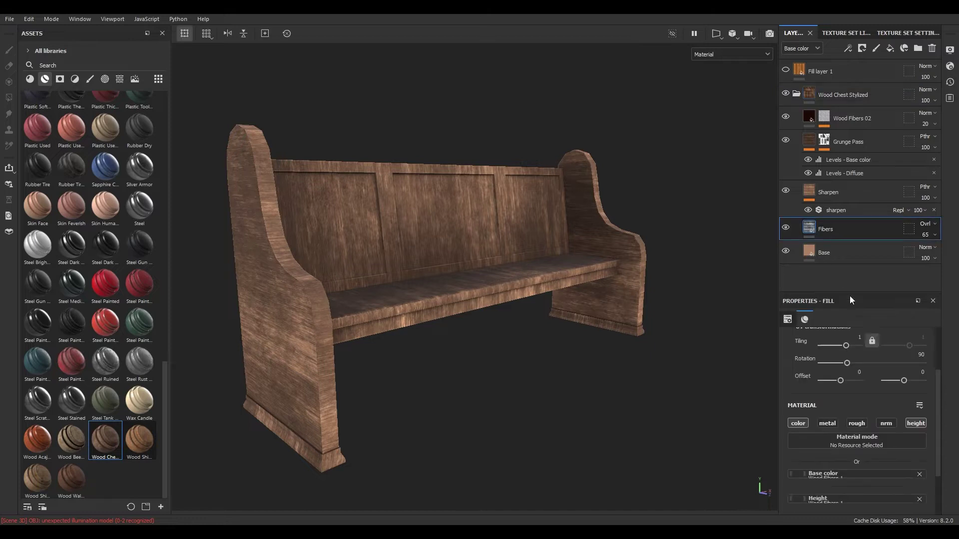
{"action": "scroll", "coordinate": [869, 380], "scroll_direction": "down", "scroll_amount": 3}
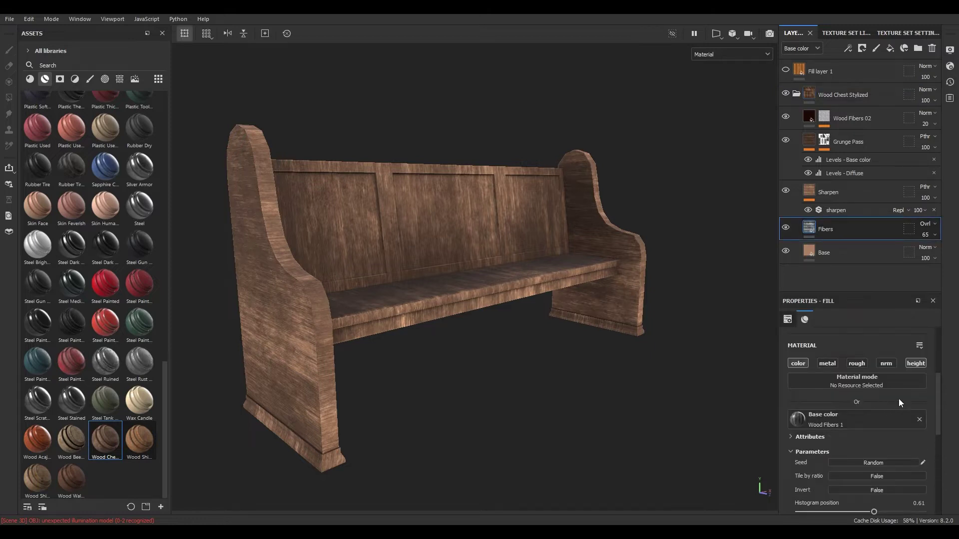
{"action": "scroll", "coordinate": [899, 402], "scroll_direction": "up", "scroll_amount": 3}
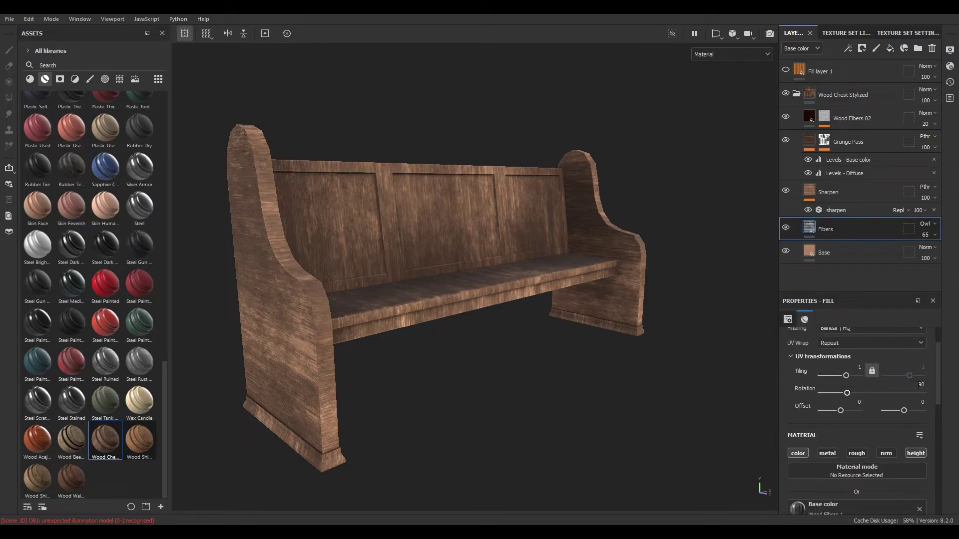
{"action": "key", "text": "Return"}
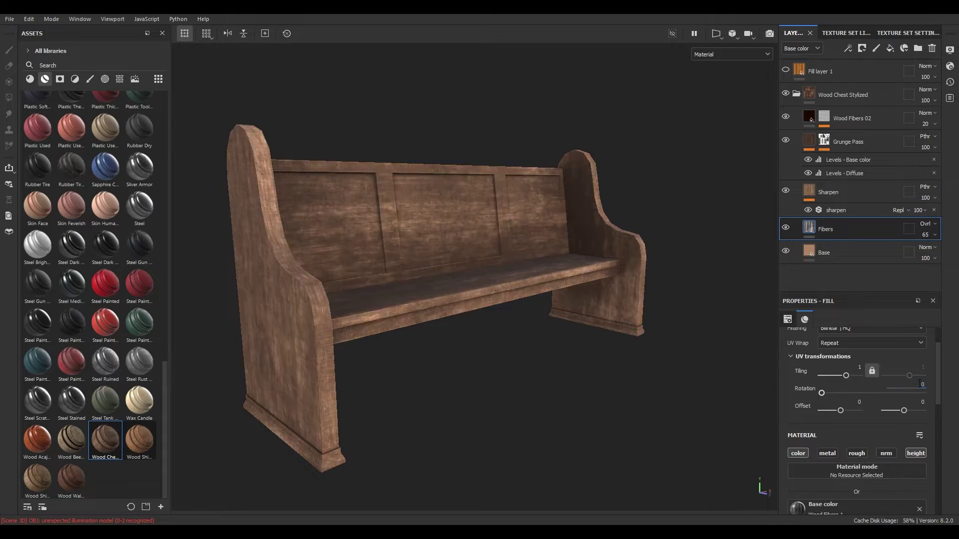
{"action": "left_click_drag", "start_coordinate": [469, 418], "coordinate": [571, 376], "text": "alt"}
Step: Undo the Fibers rotation change and redo it to compare the grain direction on the bench
{"action": "key", "text": "ctrl+z"}
{"action": "key", "text": "ctrl"}
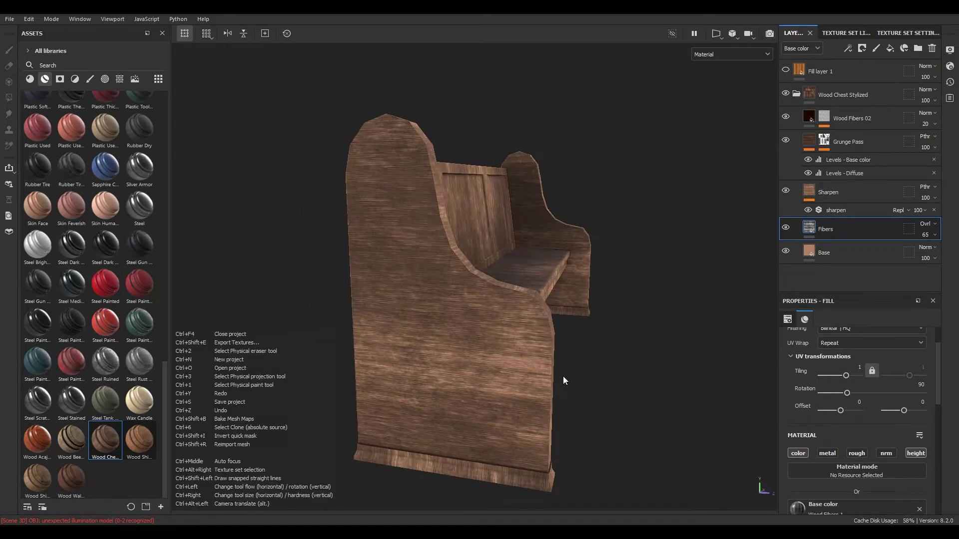
{"action": "key", "text": "ctrl+z"}
{"action": "mouse_move", "coordinate": [562, 376]}
{"action": "left_mouse_down", "text": "alt"}
{"action": "mouse_move", "coordinate": [614, 343]}
{"action": "mouse_move", "coordinate": [475, 332]}
{"action": "mouse_move", "coordinate": [624, 320]}
{"action": "mouse_move", "coordinate": [390, 295]}
{"action": "mouse_move", "coordinate": [638, 292]}
{"action": "mouse_move", "coordinate": [556, 319]}
{"action": "mouse_move", "coordinate": [578, 287]}
{"action": "mouse_move", "coordinate": [431, 296]}
{"action": "mouse_move", "coordinate": [682, 366]}
{"action": "mouse_move", "coordinate": [385, 385]}
{"action": "mouse_move", "coordinate": [544, 396]}
{"action": "mouse_move", "coordinate": [603, 454]}
{"action": "mouse_move", "coordinate": [587, 370]}
{"action": "mouse_move", "coordinate": [559, 375]}
{"action": "left_mouse_up", "text": "alt"}
{"action": "mouse_move", "coordinate": [448, 195]}
{"action": "left_mouse_down", "text": "alt"}
{"action": "mouse_move", "coordinate": [499, 238]}
{"action": "mouse_move", "coordinate": [505, 220]}
{"action": "mouse_move", "coordinate": [369, 274]}
{"action": "mouse_move", "coordinate": [377, 347]}
{"action": "mouse_move", "coordinate": [704, 298]}
{"action": "mouse_move", "coordinate": [631, 245]}
{"action": "mouse_move", "coordinate": [709, 285]}
{"action": "mouse_move", "coordinate": [606, 223]}
{"action": "mouse_move", "coordinate": [616, 210]}
{"action": "left_mouse_up", "text": "alt"}
Step: Set the UV rotation of the wood_pattern_01 fill in the Wood Fibers 02 mask to 0
{"action": "left_click", "coordinate": [825, 118]}
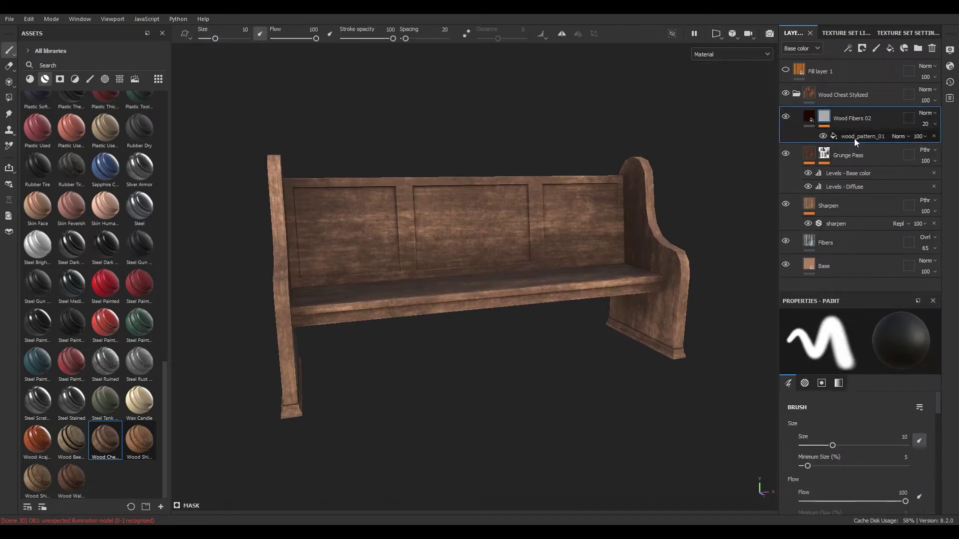
{"action": "left_click", "coordinate": [854, 139]}
{"action": "left_click_drag", "start_coordinate": [844, 436], "coordinate": [770, 443]}
{"action": "left_click_drag", "start_coordinate": [557, 432], "coordinate": [532, 451], "text": "alt"}
{"action": "left_click_drag", "start_coordinate": [352, 417], "coordinate": [456, 398], "text": "alt"}
Step: Collapse the Wood Chest Stylized folder, add a black mask to it and activate the Polygon Fill tool
{"action": "left_click", "coordinate": [797, 94]}
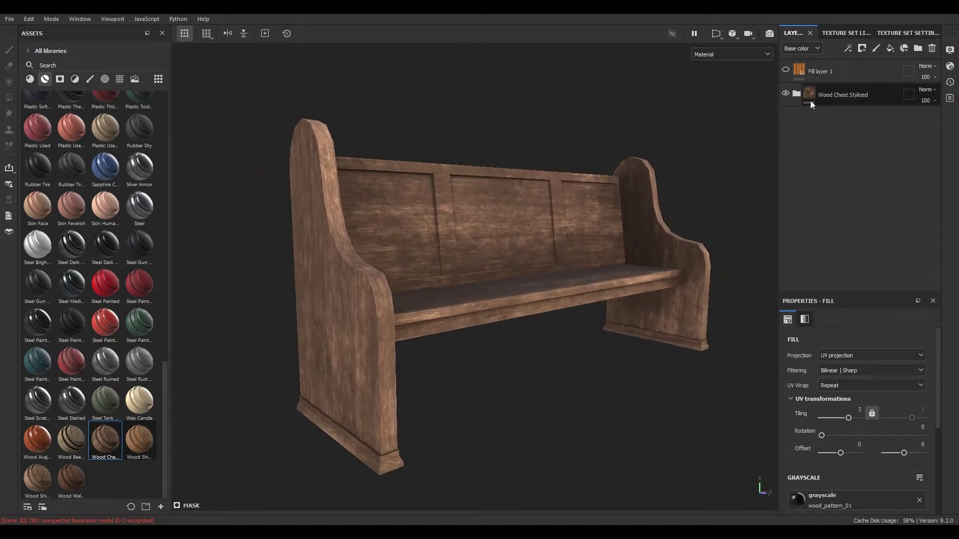
{"action": "left_click", "coordinate": [809, 101]}
{"action": "right_click", "coordinate": [847, 94]}
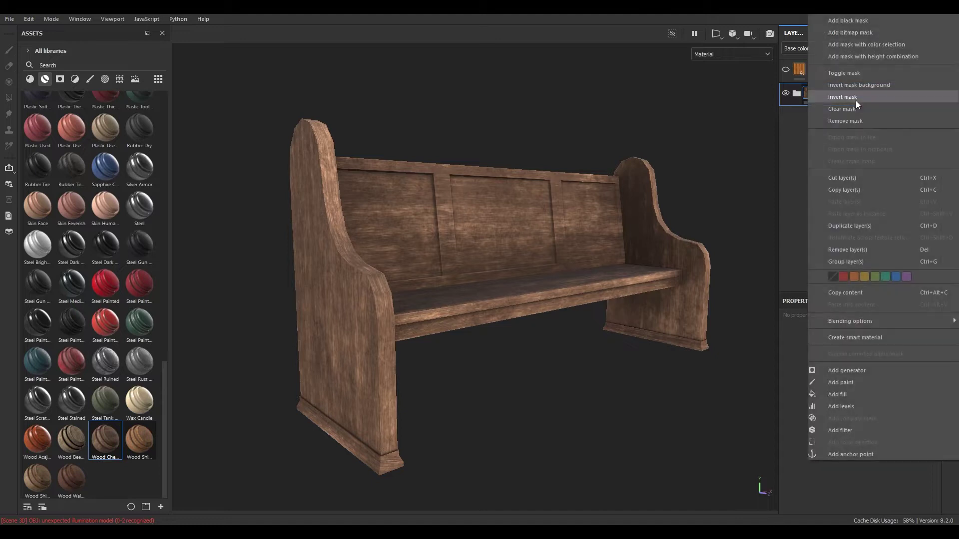
{"action": "left_click", "coordinate": [865, 20]}
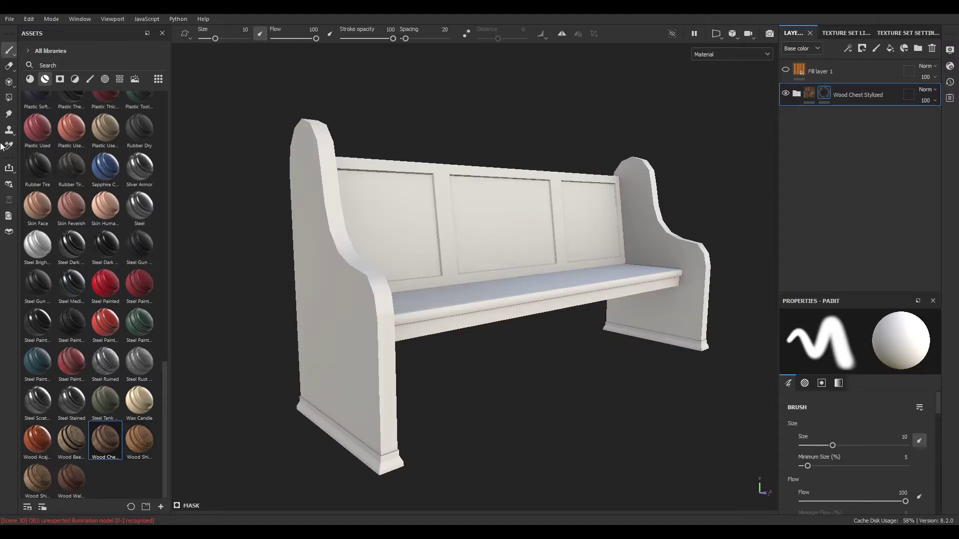
{"action": "left_click", "coordinate": [8, 97]}
{"action": "left_click_drag", "start_coordinate": [542, 227], "coordinate": [477, 272], "text": "alt"}
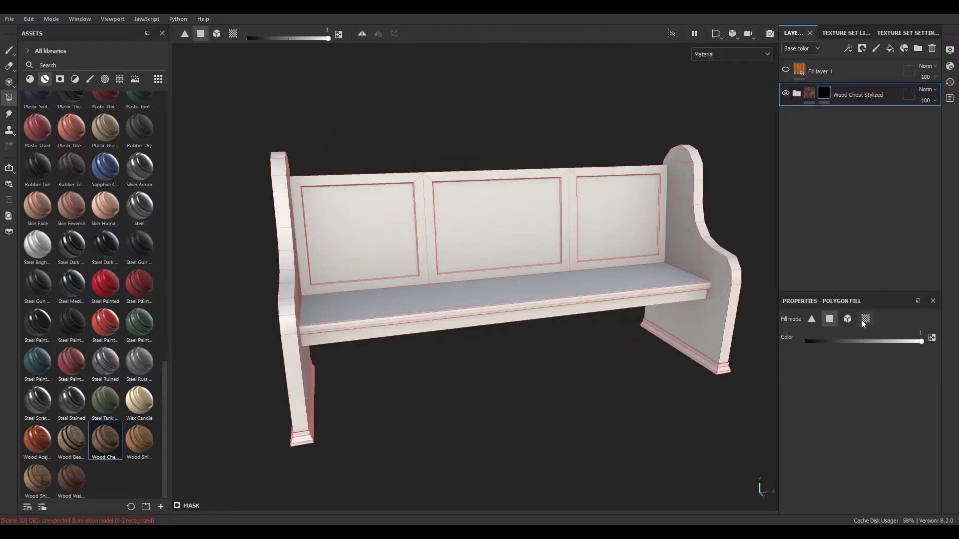
Step: Set the Polygon Fill mode to mesh fill and reveal the backrest and seat in the Wood Chest Stylized mask
{"action": "left_click", "coordinate": [853, 320]}
{"action": "left_click_drag", "start_coordinate": [549, 350], "coordinate": [363, 226], "text": "alt"}
{"action": "left_click", "coordinate": [483, 283]}
{"action": "left_click", "coordinate": [483, 283]}
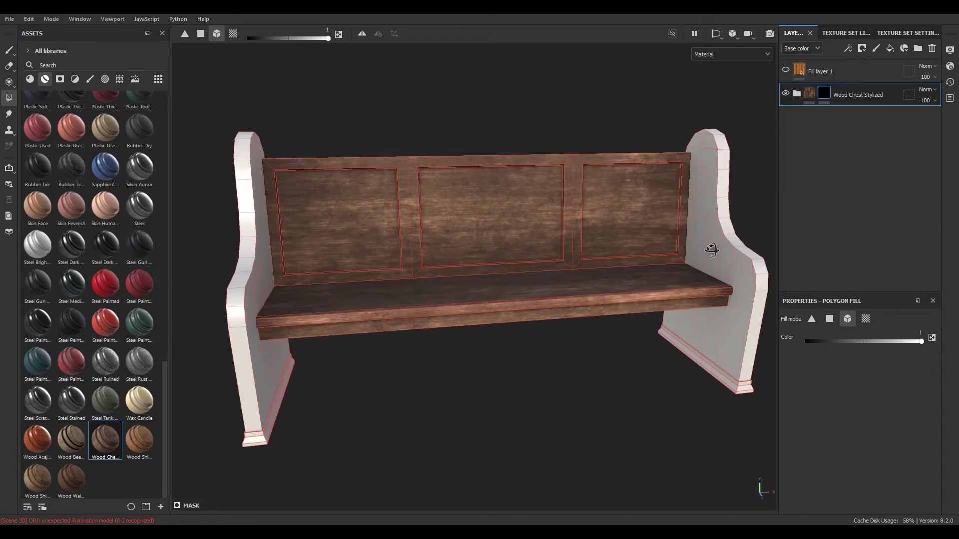
{"action": "left_click_drag", "start_coordinate": [715, 251], "coordinate": [707, 253], "text": "alt"}
{"action": "left_click", "coordinate": [9, 51]}
{"action": "left_click_drag", "start_coordinate": [550, 284], "coordinate": [513, 291], "text": "alt"}
Step: Duplicate the Wood Chest Stylized folder and select the mask of the copy
{"action": "key", "text": "ctrl+d"}
{"action": "right_click", "coordinate": [852, 94]}
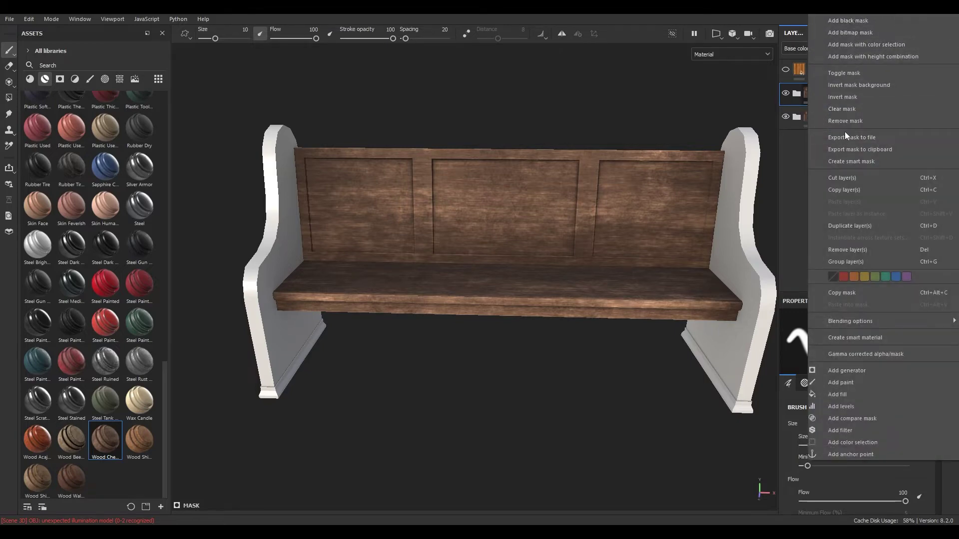
{"action": "left_click", "coordinate": [792, 149]}
{"action": "left_click", "coordinate": [824, 95]}
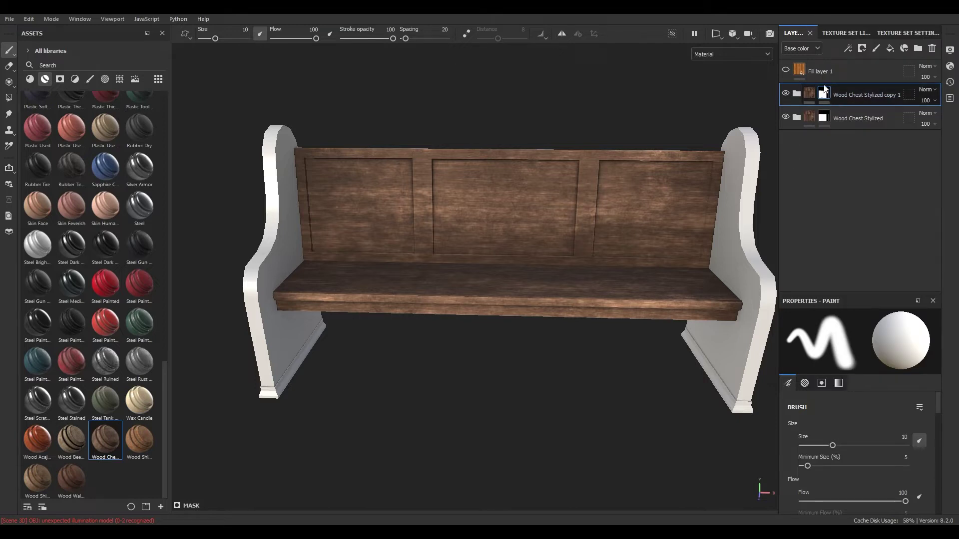
Step: Clear the copied folder's mask over the whole bench using Polygon Fill with colour 0, and set the fill colour back to 1
{"action": "left_click", "coordinate": [9, 98]}
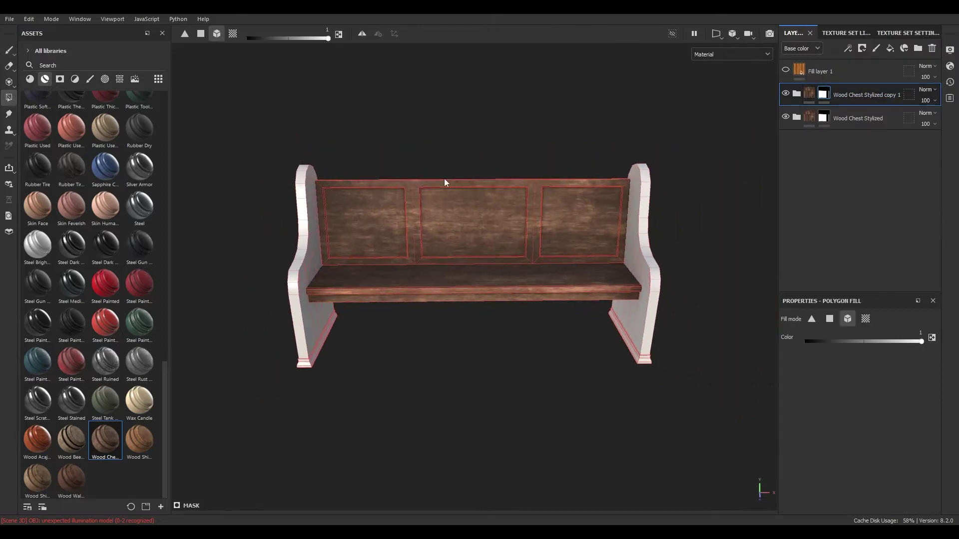
{"action": "left_click_drag", "start_coordinate": [685, 123], "coordinate": [204, 513]}
{"action": "middle_click_drag", "start_coordinate": [605, 340], "coordinate": [602, 340], "text": "alt"}
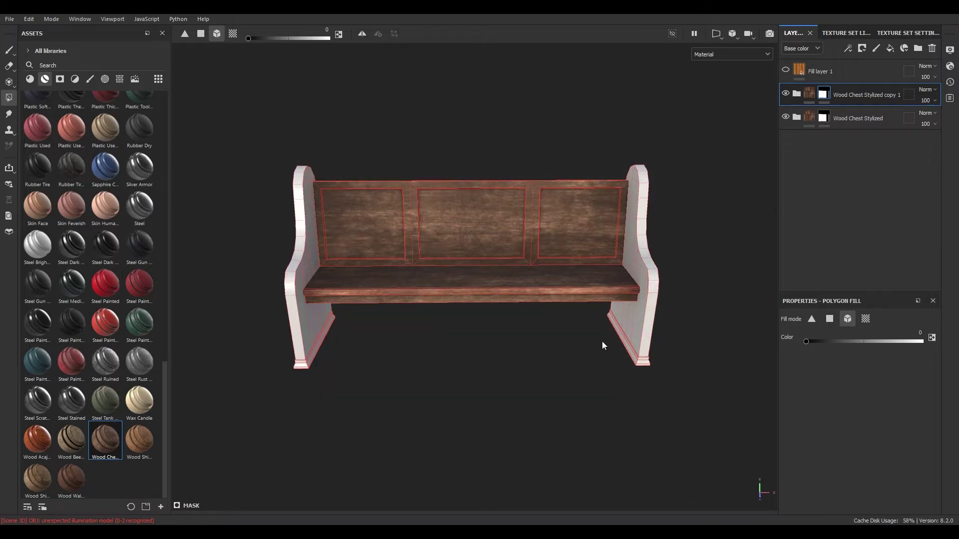
{"action": "left_click", "coordinate": [918, 342]}
{"action": "left_click_drag", "start_coordinate": [924, 342], "coordinate": [933, 345]}
Step: Fill both side panels of the bench in the mask of Wood Chest Stylized copy 1
{"action": "left_click_drag", "start_coordinate": [660, 279], "coordinate": [641, 298], "text": "alt"}
{"action": "left_click_drag", "start_coordinate": [585, 360], "coordinate": [397, 321], "text": "alt"}
{"action": "left_click", "coordinate": [396, 322]}
{"action": "left_click_drag", "start_coordinate": [324, 362], "coordinate": [449, 380], "text": "alt"}
{"action": "right_click_drag", "start_coordinate": [449, 380], "coordinate": [480, 349], "text": "alt"}
{"action": "left_click", "coordinate": [9, 51]}
{"action": "right_click_drag", "start_coordinate": [360, 334], "coordinate": [339, 295], "text": "alt"}
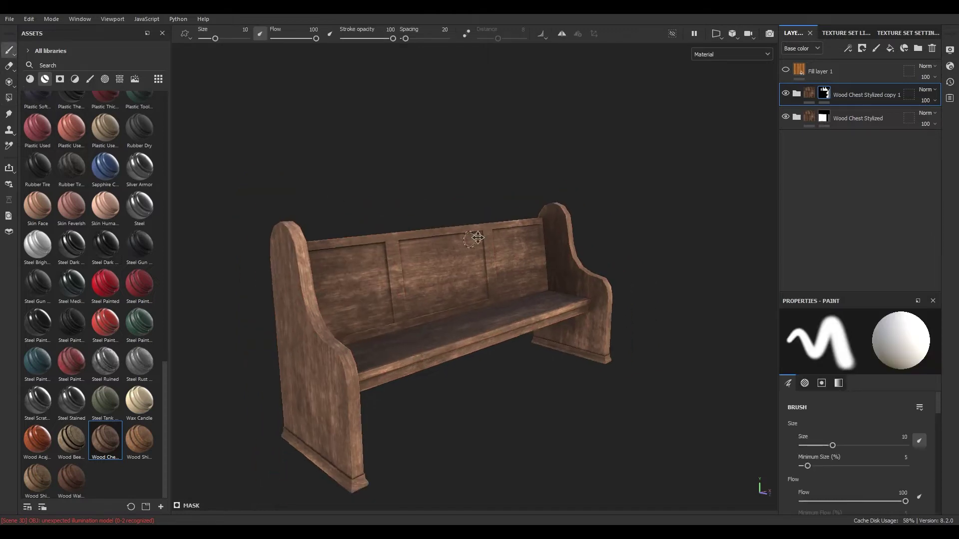
{"action": "middle_click_drag", "start_coordinate": [339, 295], "coordinate": [457, 262], "text": "alt"}
Step: Expand Wood Chest Stylized copy 1 and set the Fibers layer's UV rotation to 90
{"action": "left_click", "coordinate": [797, 94]}
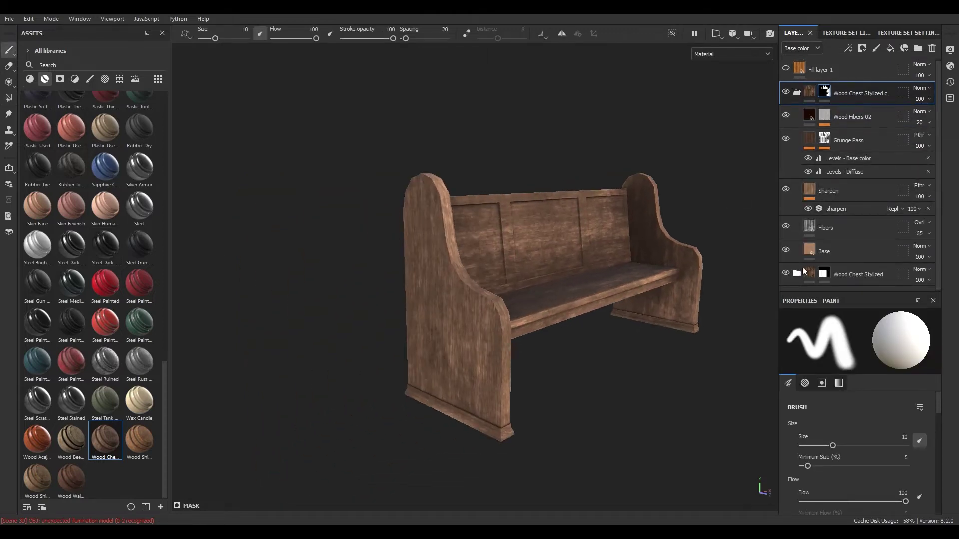
{"action": "left_click", "coordinate": [811, 225]}
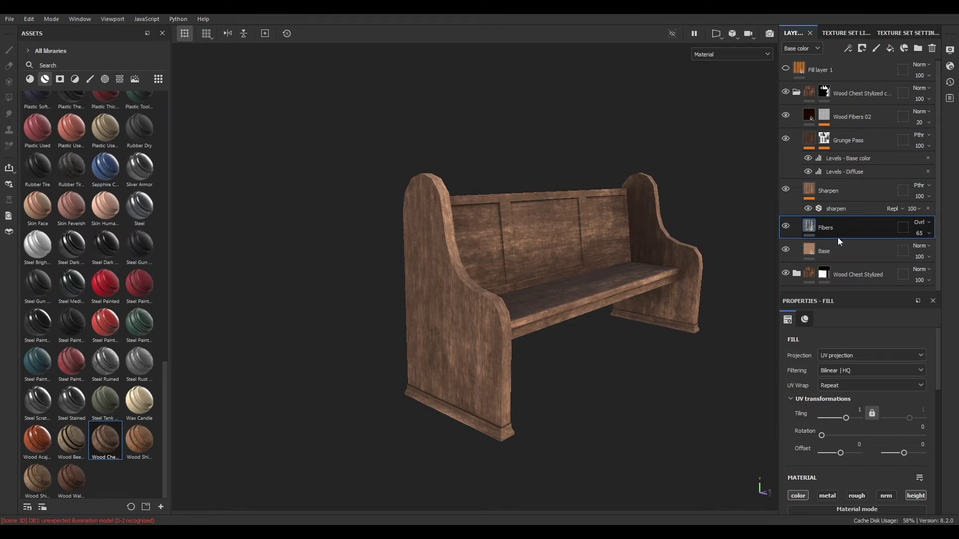
{"action": "left_click", "coordinate": [919, 426]}
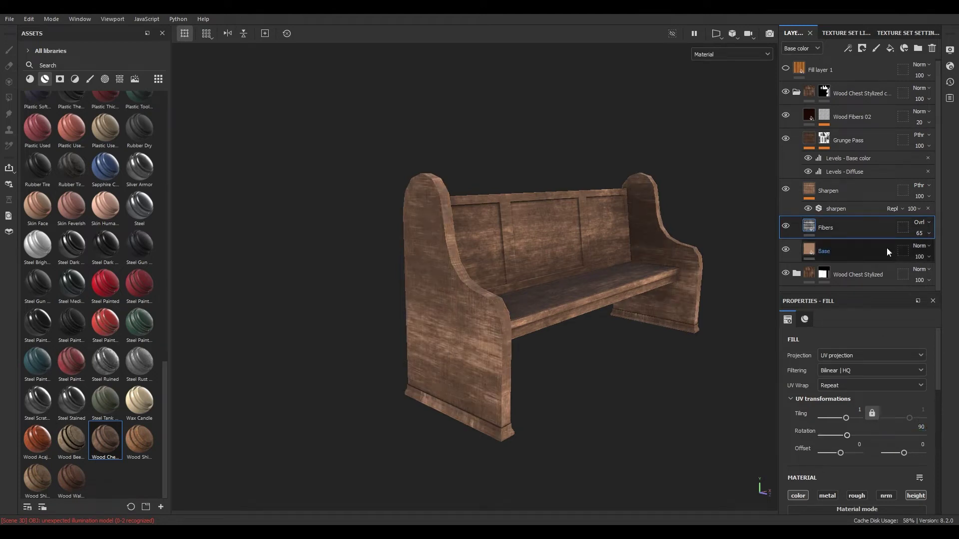
Step: Set the UV rotation of the wood_pattern_01 fill in the copy's Wood Fibers 02 mask to 90 and collapse the folder
{"action": "left_click", "coordinate": [823, 118]}
{"action": "left_click", "coordinate": [848, 136]}
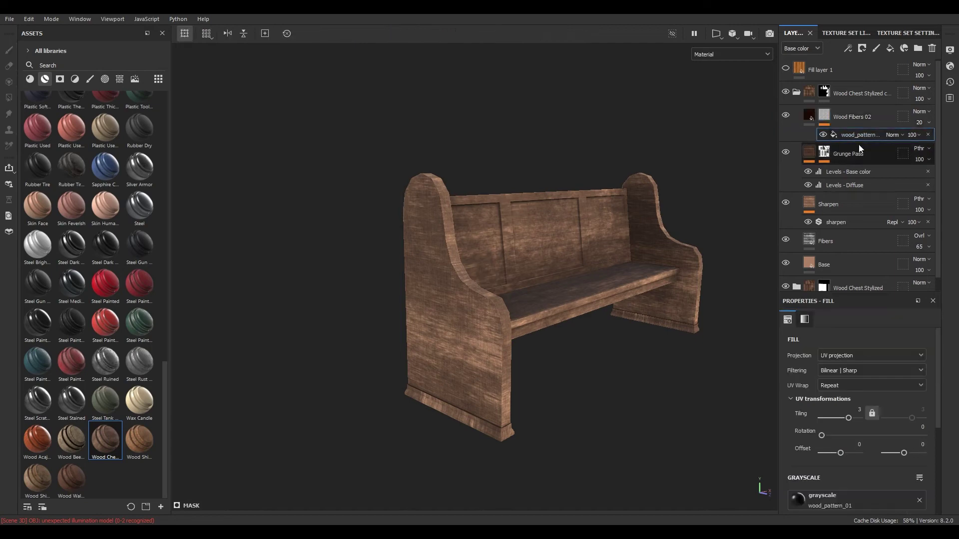
{"action": "scroll", "coordinate": [890, 415], "scroll_direction": "down", "scroll_amount": 1}
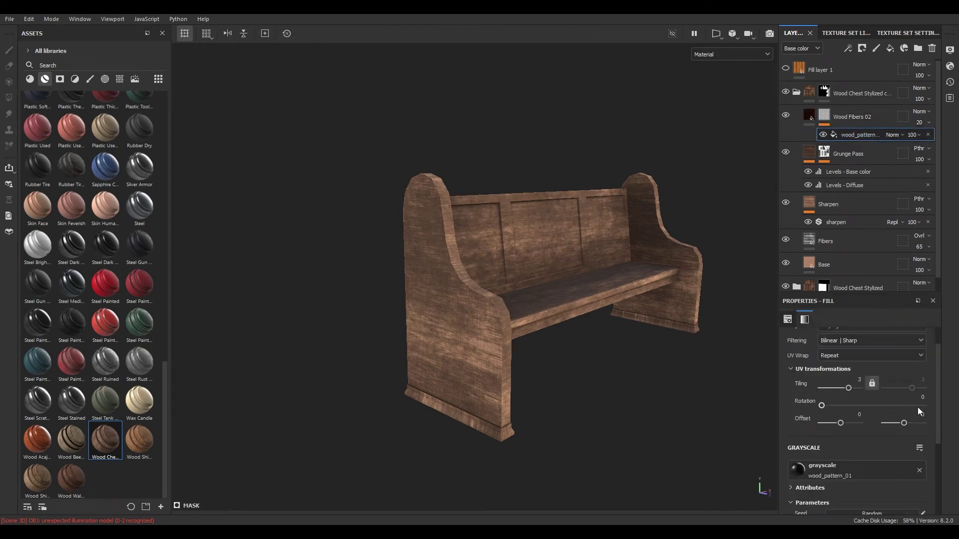
{"action": "type", "text": "90"}
{"action": "key", "text": "Return"}
{"action": "left_click", "coordinate": [797, 94]}
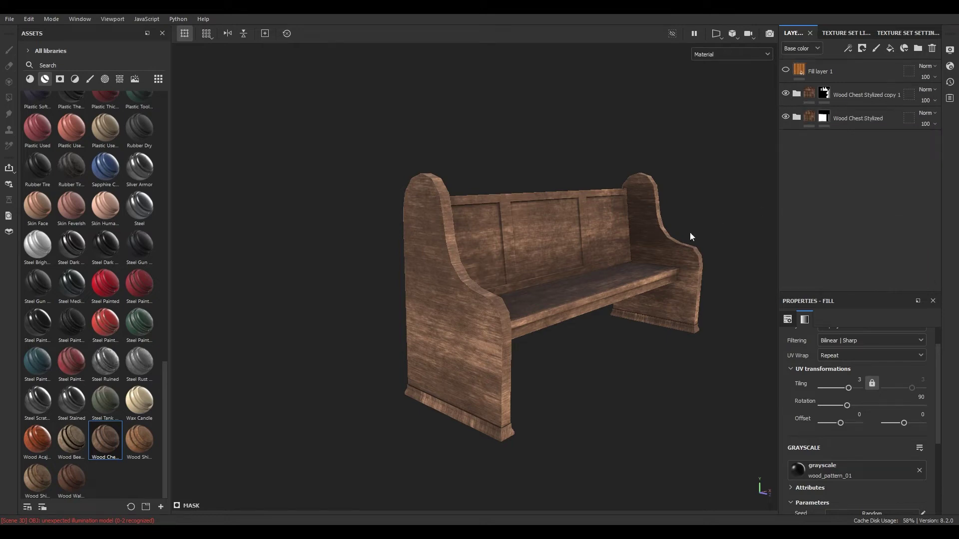
Step: Check the grain direction around the bench and make Fill layer 1 visible again
{"action": "left_click_drag", "start_coordinate": [696, 232], "coordinate": [430, 276], "text": "alt"}
{"action": "right_click_drag", "start_coordinate": [430, 276], "coordinate": [565, 269], "text": "alt"}
{"action": "left_click_drag", "start_coordinate": [565, 270], "coordinate": [507, 208], "text": "alt"}
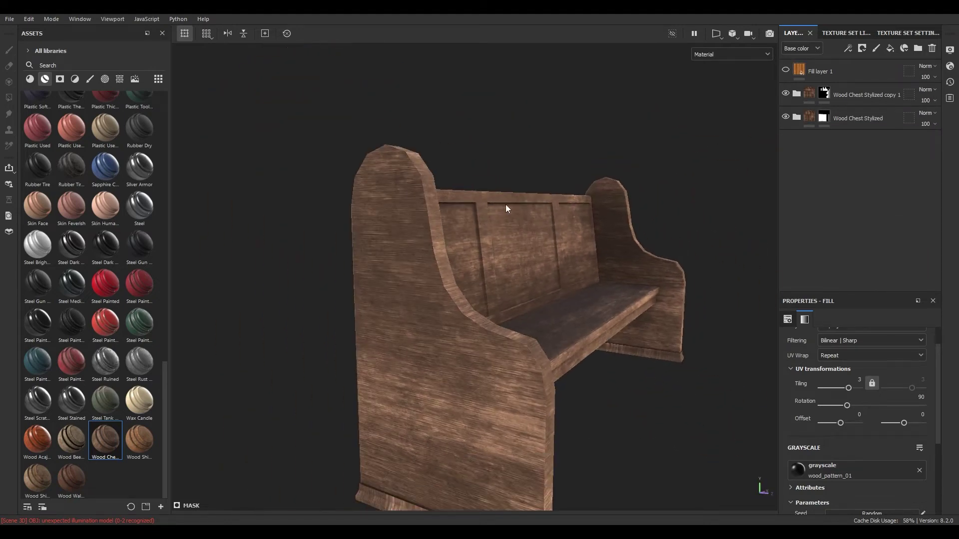
{"action": "right_click_drag", "start_coordinate": [721, 306], "coordinate": [649, 215], "text": "alt"}
{"action": "left_click_drag", "start_coordinate": [650, 214], "coordinate": [500, 153], "text": "alt"}
{"action": "left_click_drag", "start_coordinate": [309, 219], "coordinate": [262, 226], "text": "alt"}
{"action": "left_click", "coordinate": [786, 70]}
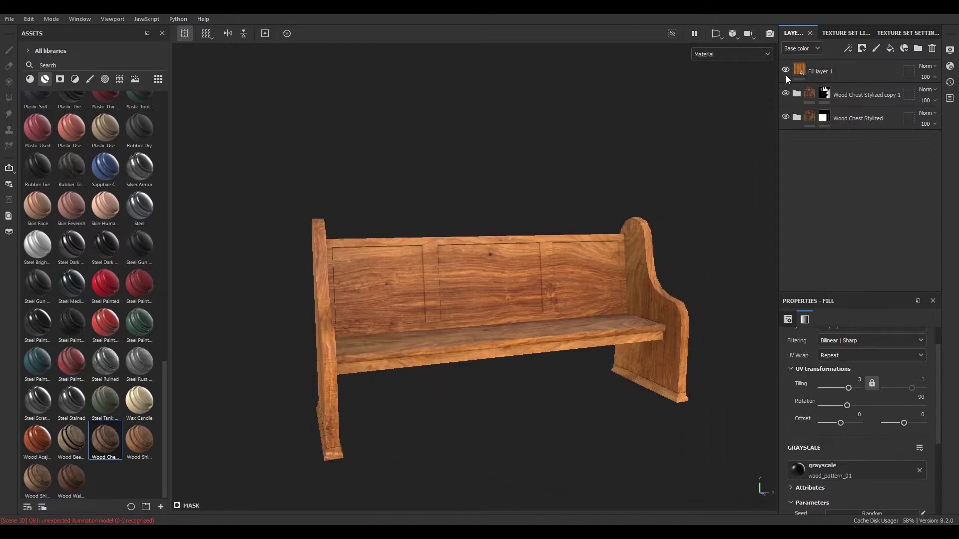
{"action": "left_click_drag", "start_coordinate": [569, 239], "coordinate": [547, 236], "text": "alt"}
Step: Try the Subtract and Inverse Subtract blending modes on Fill layer 1
{"action": "left_click", "coordinate": [840, 77]}
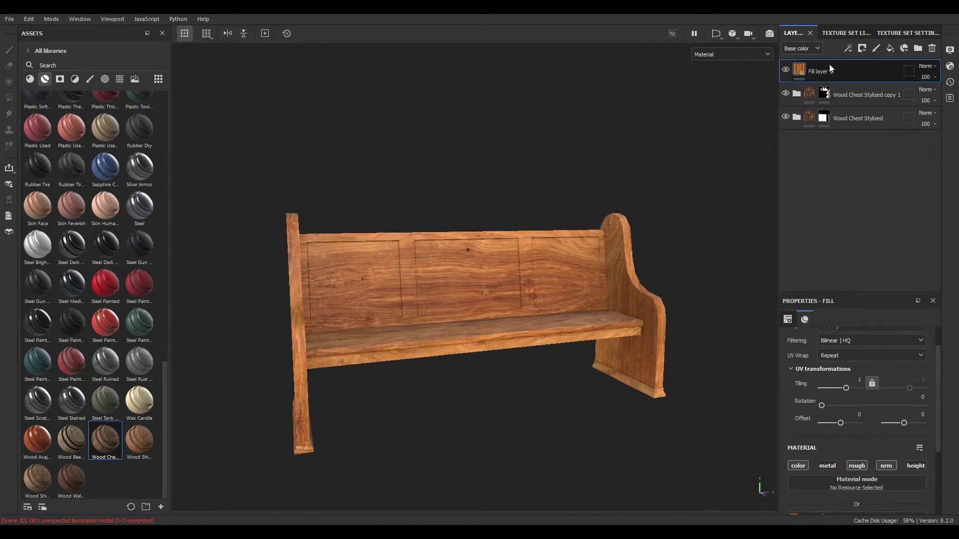
{"action": "left_click", "coordinate": [928, 66]}
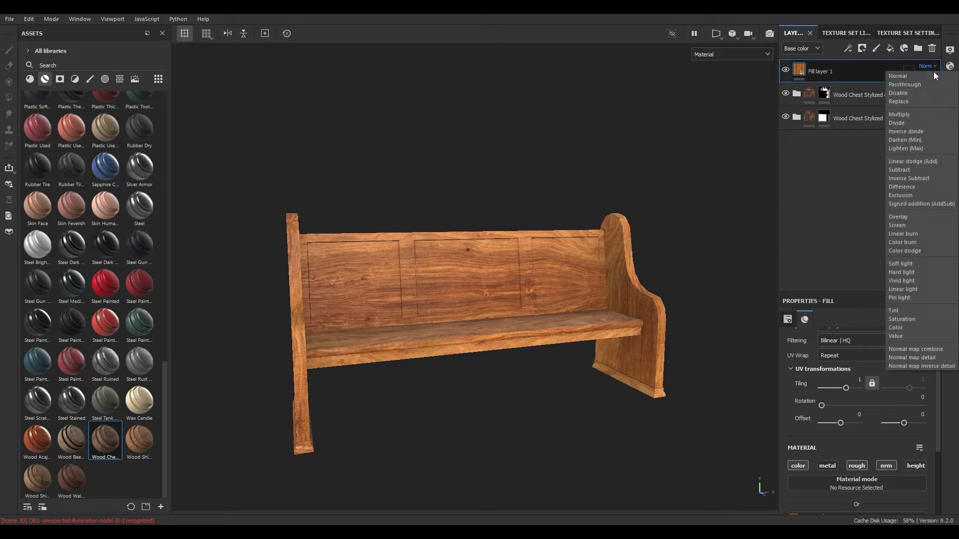
{"action": "left_click", "coordinate": [934, 172]}
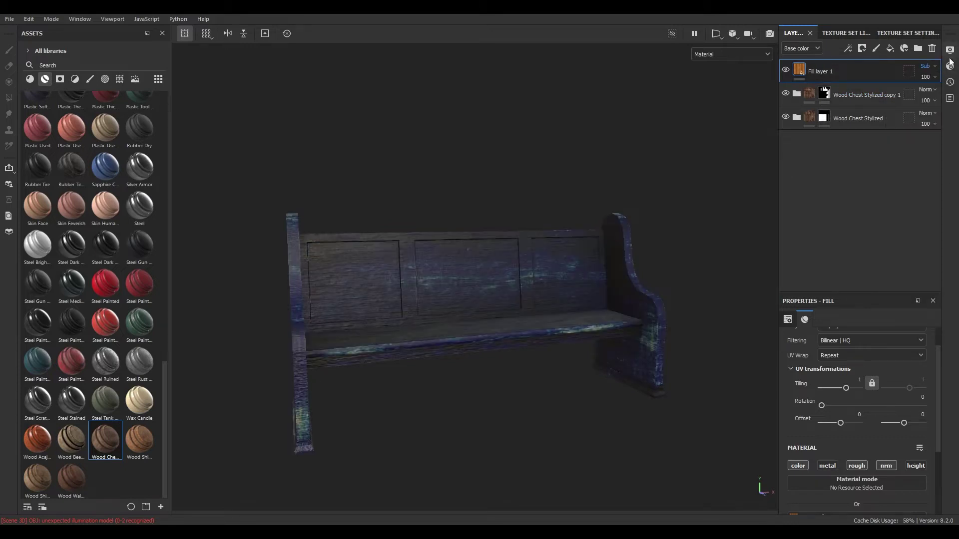
{"action": "left_click", "coordinate": [932, 66]}
{"action": "left_click", "coordinate": [921, 179]}
{"action": "left_click_drag", "start_coordinate": [562, 225], "coordinate": [504, 280], "text": "alt"}
Step: Set the blending mode of Fill layer 1 to Exclusion
{"action": "left_click", "coordinate": [929, 66]}
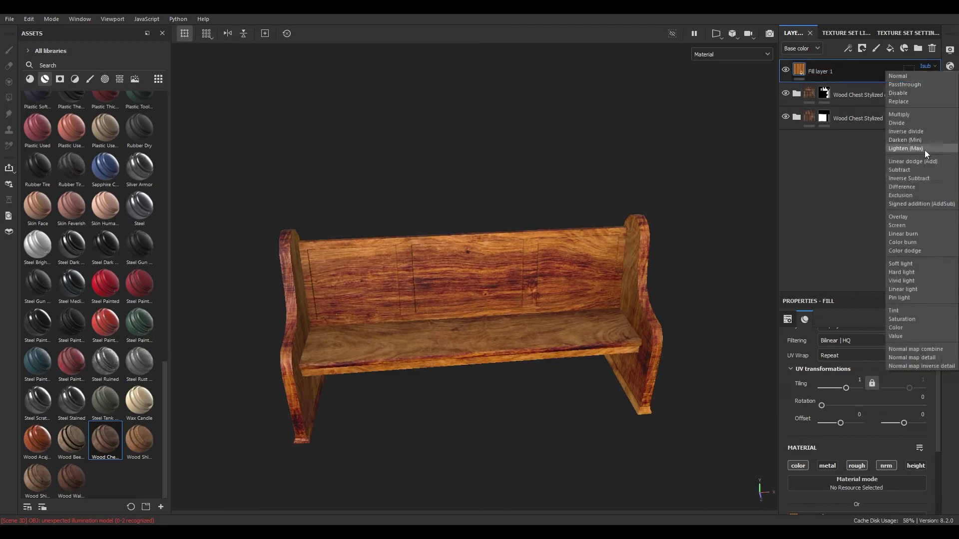
{"action": "left_click", "coordinate": [924, 195]}
{"action": "left_click_drag", "start_coordinate": [563, 311], "coordinate": [838, 81], "text": "alt"}
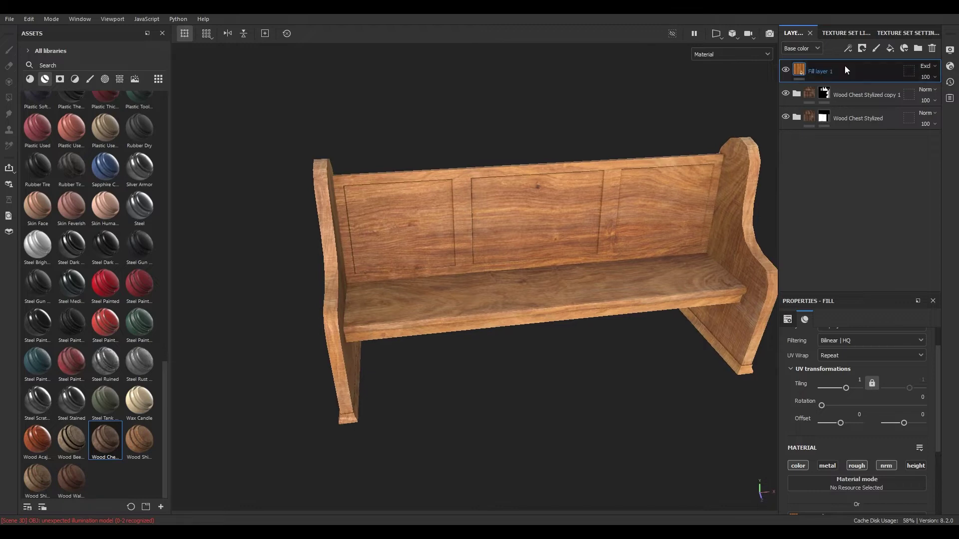
Step: Try opacities of 55 and 44 on Fill layer 1 and compare the look of the wood
{"action": "left_click", "coordinate": [935, 78]}
{"action": "left_click_drag", "start_coordinate": [937, 93], "coordinate": [936, 101]}
{"action": "left_click", "coordinate": [911, 203]}
{"action": "left_click_drag", "start_coordinate": [624, 241], "coordinate": [611, 264], "text": "alt"}
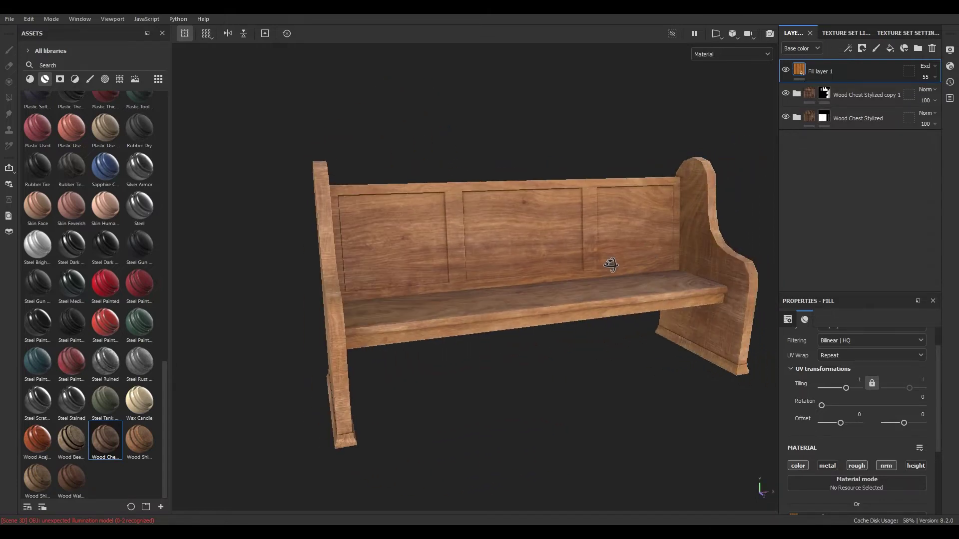
{"action": "mouse_move", "coordinate": [929, 83]}
{"action": "left_click_drag", "start_coordinate": [928, 94], "coordinate": [932, 98]}
{"action": "left_click_drag", "start_coordinate": [582, 242], "coordinate": [538, 255], "text": "alt"}
Step: Set the opacity of Fill layer 1 to 50
{"action": "left_click", "coordinate": [926, 76]}
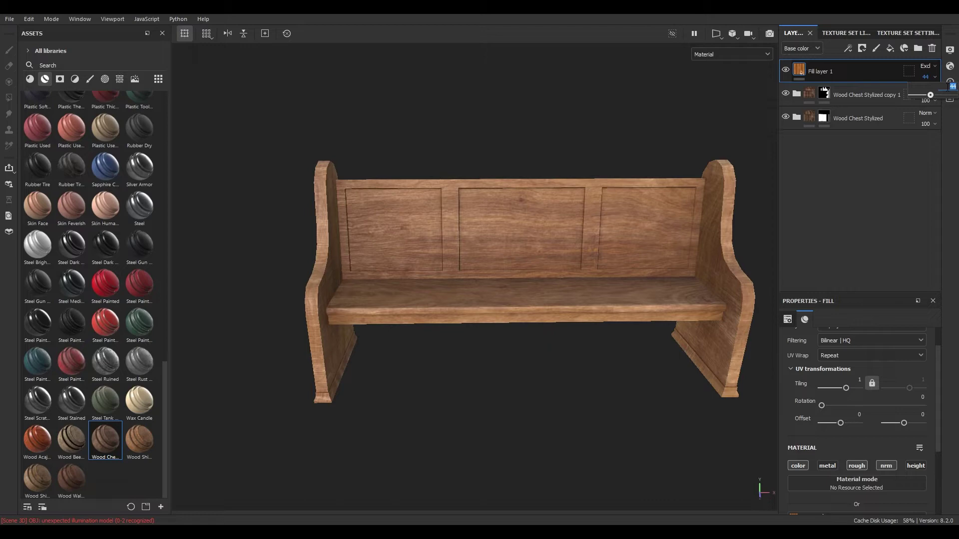
{"action": "type", "text": "50"}
{"action": "key", "text": "Return"}
{"action": "left_click_drag", "start_coordinate": [458, 403], "coordinate": [554, 409], "text": "alt"}
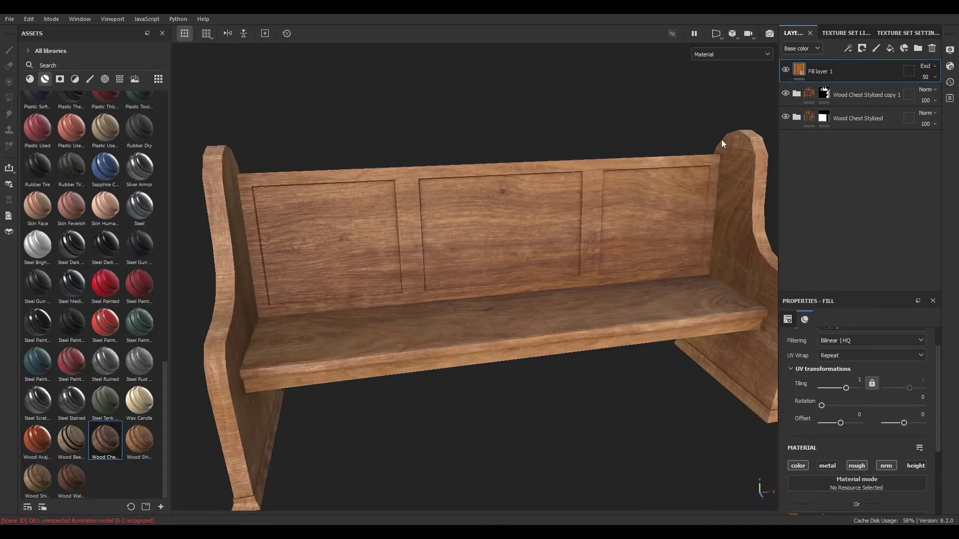
{"action": "left_click_drag", "start_coordinate": [368, 330], "coordinate": [458, 366], "text": "alt"}
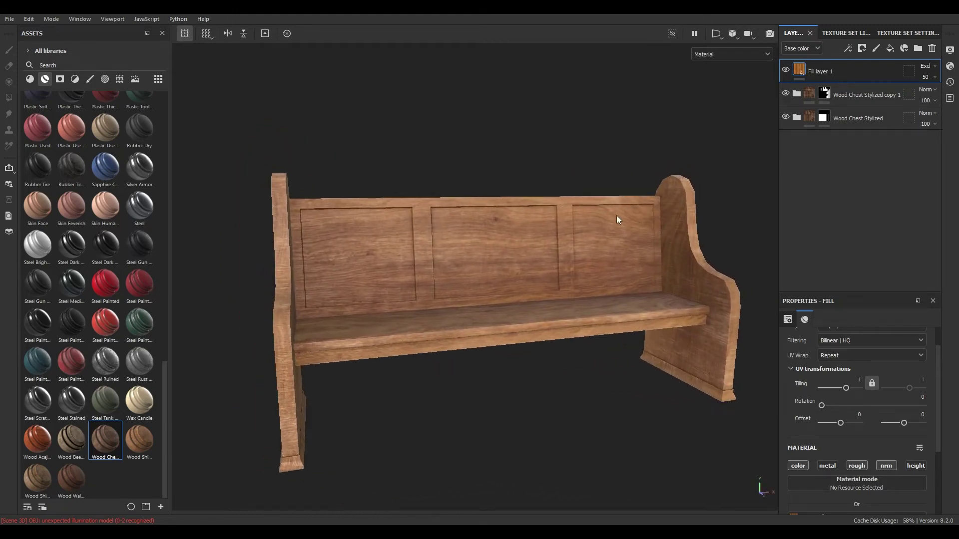
Step: Add a new fill layer on top of the stack and turn off its color, metallic and normal channels
{"action": "left_click_drag", "start_coordinate": [614, 223], "coordinate": [574, 260], "text": "alt"}
{"action": "left_click", "coordinate": [890, 48]}
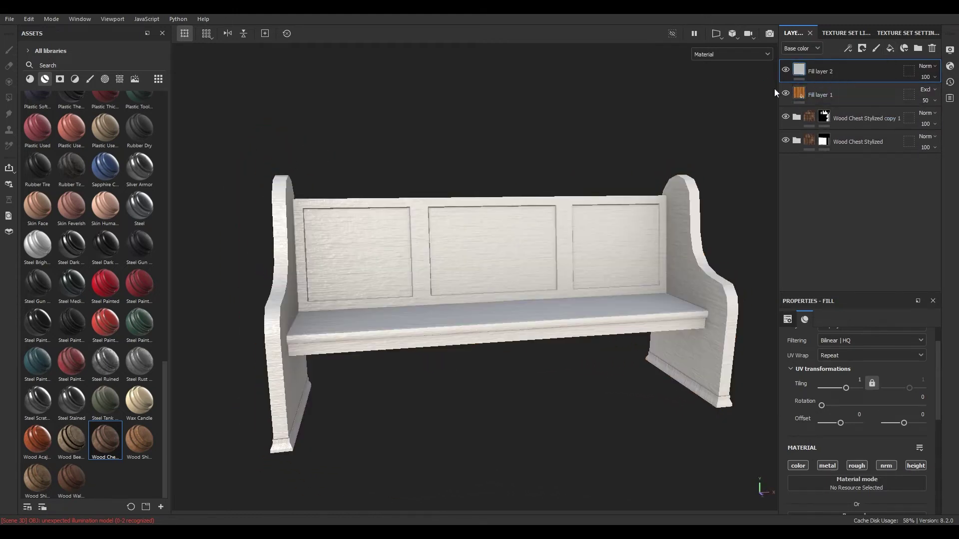
{"action": "scroll", "coordinate": [834, 420], "scroll_direction": "down", "scroll_amount": 3}
{"action": "left_click", "coordinate": [802, 407]}
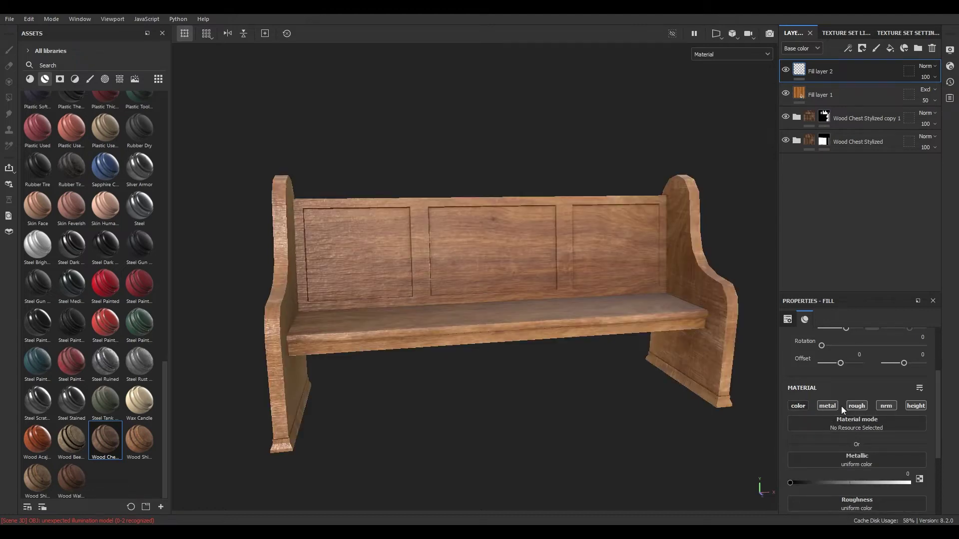
{"action": "left_click", "coordinate": [827, 405]}
{"action": "left_click", "coordinate": [888, 405]}
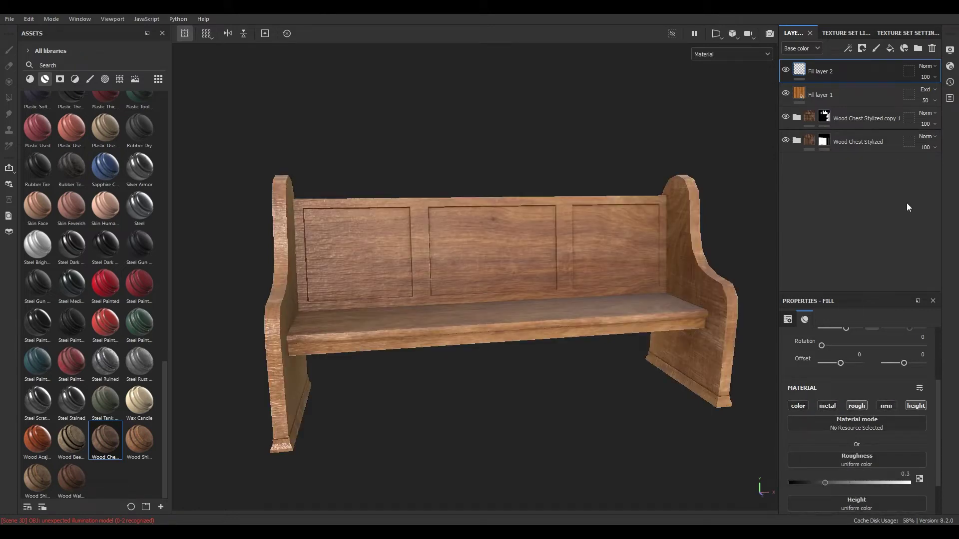
Step: Set the roughness of Fill layer 2 to 1 and add a black mask to the layer
{"action": "scroll", "coordinate": [879, 452], "scroll_direction": "down", "scroll_amount": 2}
{"action": "left_click_drag", "start_coordinate": [840, 434], "coordinate": [942, 436]}
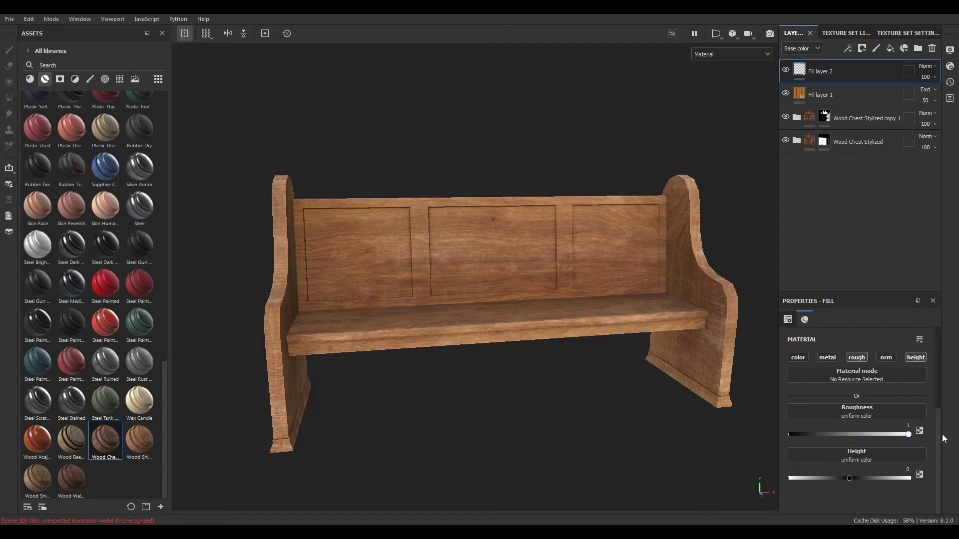
{"action": "right_click", "coordinate": [834, 75]}
{"action": "left_click", "coordinate": [848, 84]}
Step: Add a fill to the mask of Fill layer 2 and assign the Grunge Scratches Rough texture as its grayscale
{"action": "right_click", "coordinate": [850, 76]}
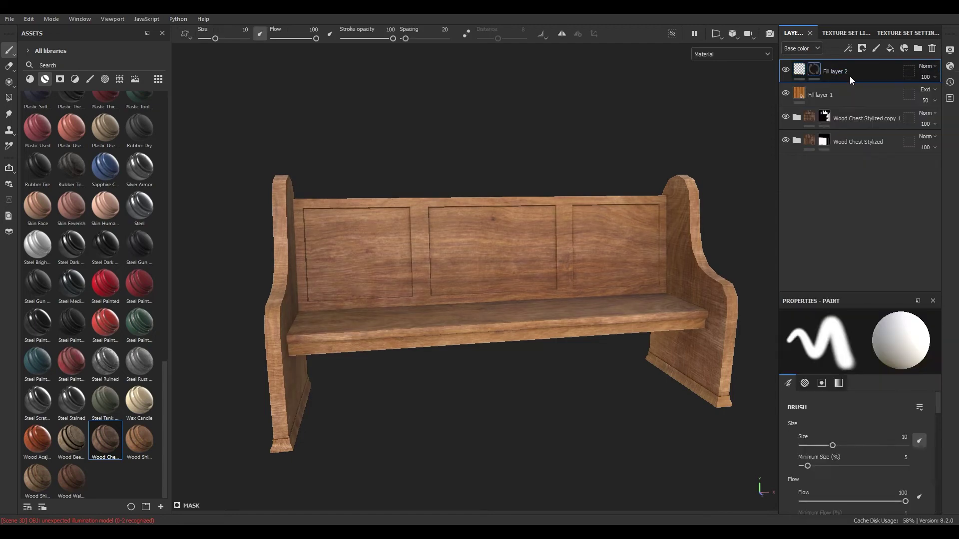
{"action": "left_click", "coordinate": [849, 467]}
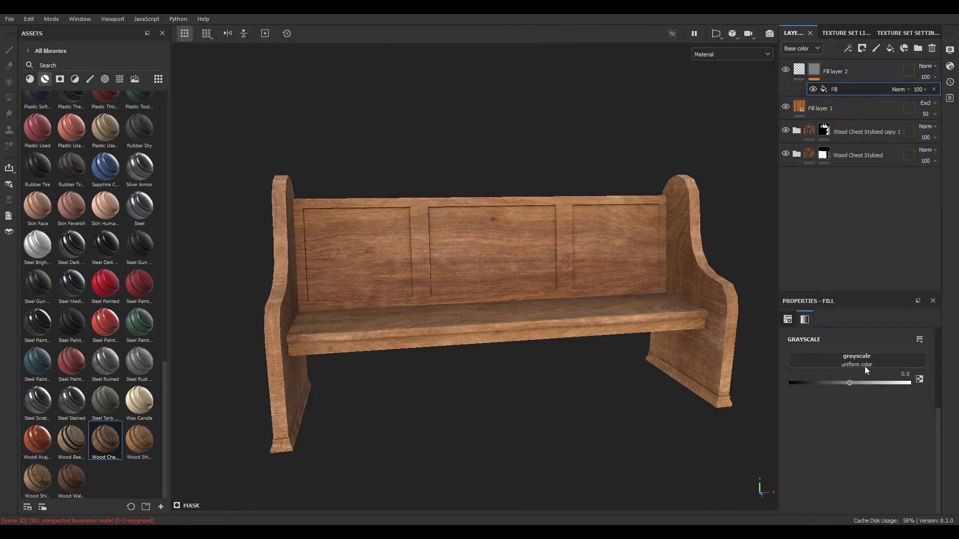
{"action": "left_click", "coordinate": [861, 355]}
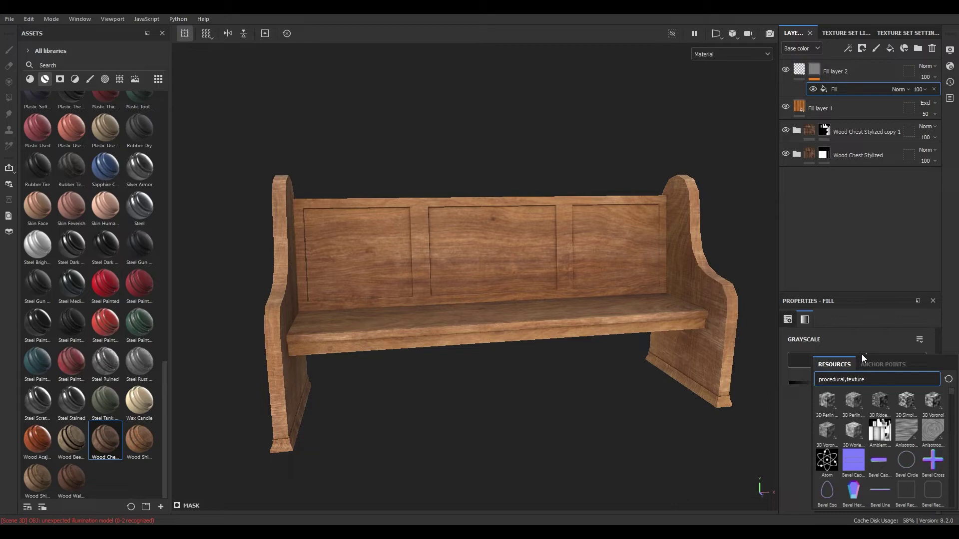
{"action": "type", "text": "scratc"}
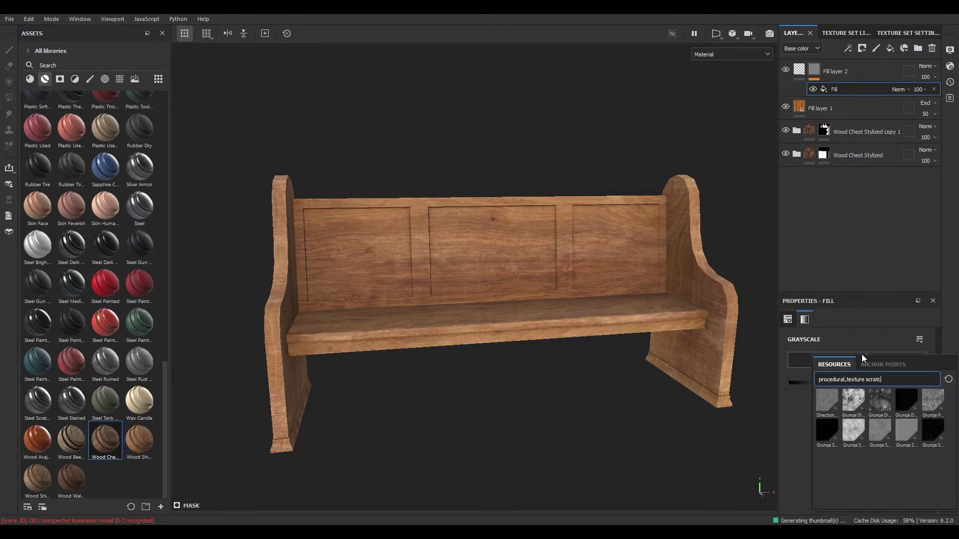
{"action": "left_click", "coordinate": [937, 438]}
Step: Set the height of Fill layer 2 to -0.02 and inspect the scratches on the backrest panels up close
{"action": "left_click_drag", "start_coordinate": [585, 368], "coordinate": [555, 368], "text": "alt"}
{"action": "right_click_drag", "start_coordinate": [555, 369], "coordinate": [471, 448], "text": "alt"}
{"action": "left_click_drag", "start_coordinate": [619, 390], "coordinate": [589, 295], "text": "alt"}
{"action": "right_click_drag", "start_coordinate": [589, 295], "coordinate": [413, 271], "text": "alt"}
{"action": "left_click_drag", "start_coordinate": [413, 272], "coordinate": [388, 261], "text": "alt"}
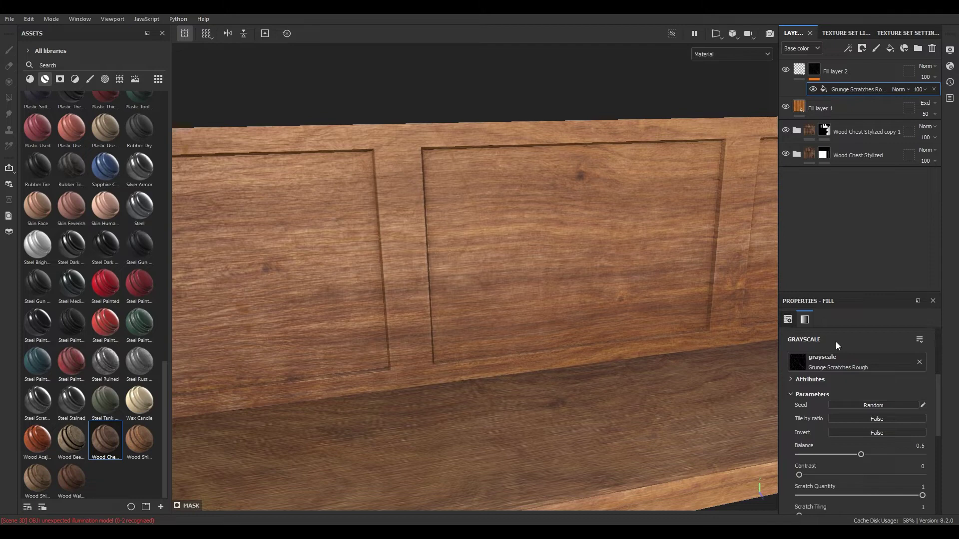
{"action": "left_click", "coordinate": [799, 72]}
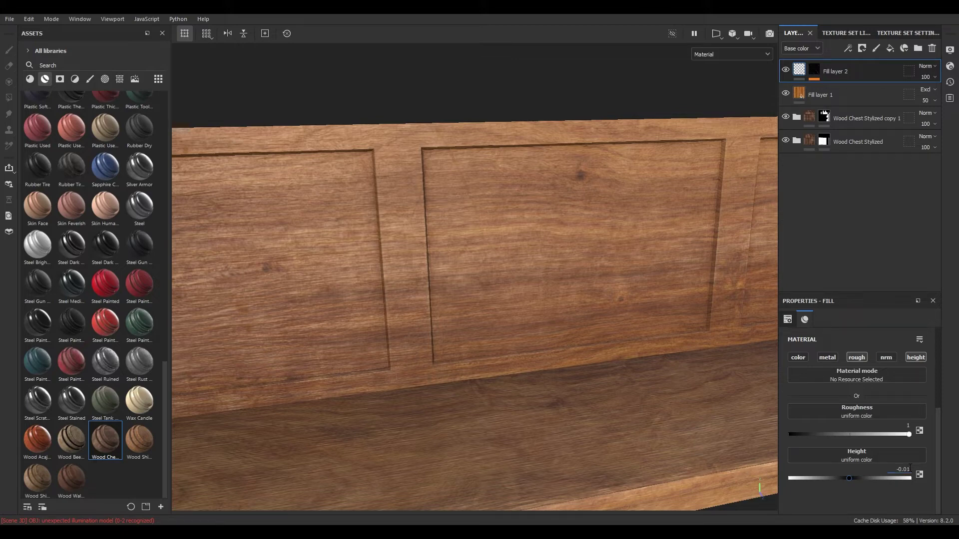
{"action": "left_click", "coordinate": [910, 469]}
{"action": "right_click_drag", "start_coordinate": [679, 397], "coordinate": [492, 229], "text": "alt"}
{"action": "left_click_drag", "start_coordinate": [492, 228], "coordinate": [520, 271], "text": "alt"}
{"action": "right_click_drag", "start_coordinate": [519, 271], "coordinate": [700, 368], "text": "alt"}
{"action": "middle_click_drag", "start_coordinate": [699, 369], "coordinate": [609, 211], "text": "alt"}
{"action": "left_click_drag", "start_coordinate": [610, 212], "coordinate": [697, 195], "text": "alt"}
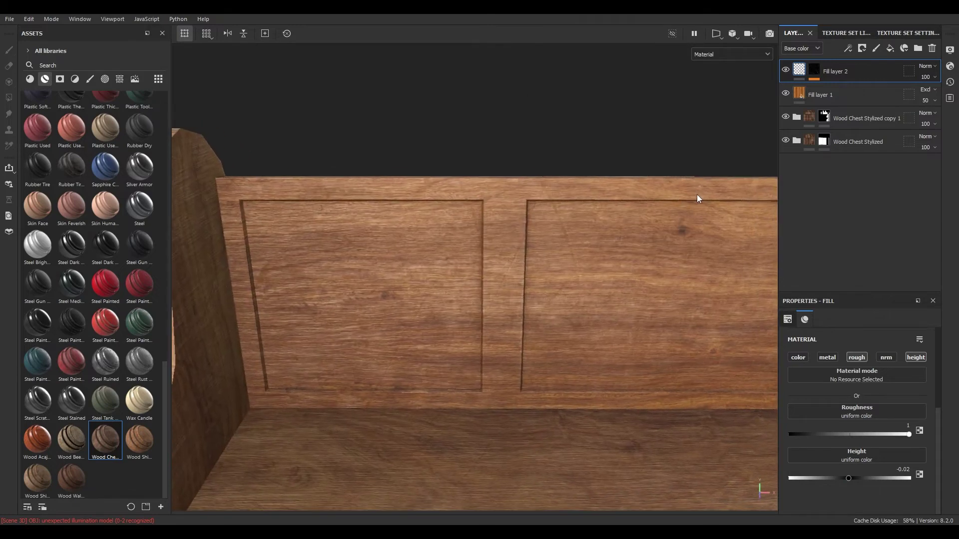
{"action": "left_click_drag", "start_coordinate": [651, 242], "coordinate": [697, 238], "text": "alt"}
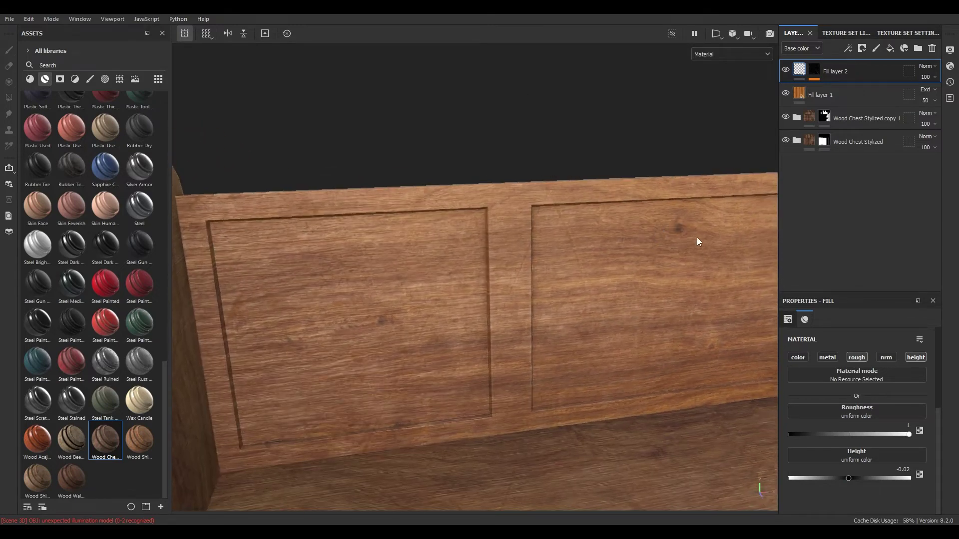
Step: Slightly raise the Balance of Fill layer 2's Grunge Scratches Rough mask fill and set its Scratch Tiling to 3
{"action": "left_click", "coordinate": [816, 75]}
{"action": "left_click", "coordinate": [846, 88]}
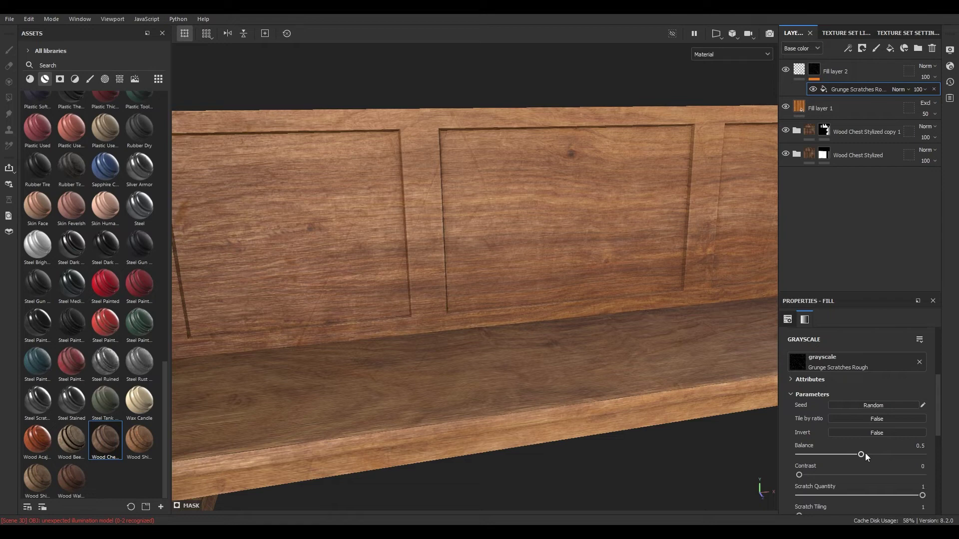
{"action": "left_click_drag", "start_coordinate": [865, 455], "coordinate": [873, 455]}
{"action": "scroll", "coordinate": [859, 457], "scroll_direction": "down", "scroll_amount": 3}
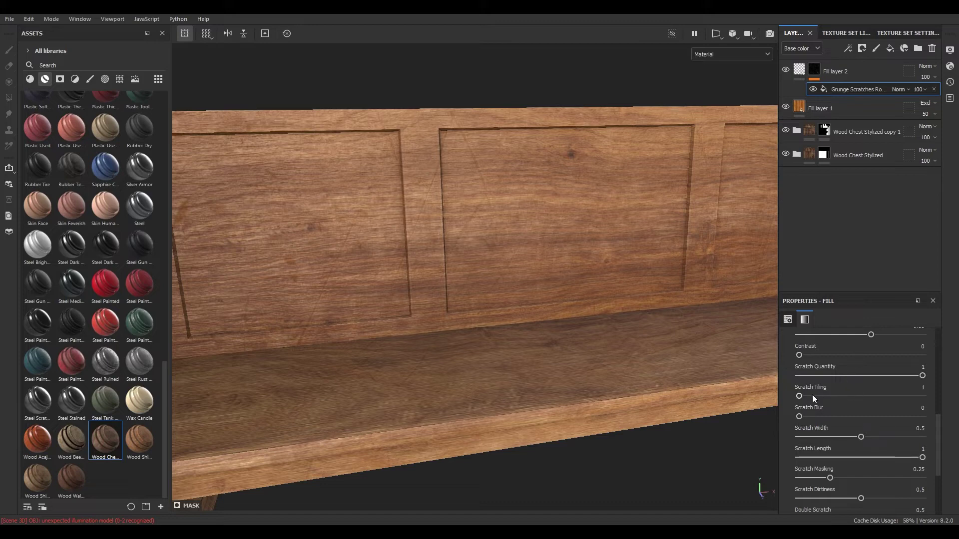
{"action": "left_click_drag", "start_coordinate": [879, 399], "coordinate": [855, 405]}
{"action": "scroll", "coordinate": [617, 280], "scroll_direction": "down", "scroll_amount": 3}
{"action": "left_click_drag", "start_coordinate": [617, 281], "coordinate": [586, 257], "text": "alt"}
{"action": "scroll", "coordinate": [587, 256], "scroll_direction": "up", "scroll_amount": 3}
Step: Lower the opacity of the Grunge Scratches Rough mask fill to 86 and check the scratches across the whole bench
{"action": "left_click", "coordinate": [923, 91]}
{"action": "left_click_drag", "start_coordinate": [955, 107], "coordinate": [947, 112]}
{"action": "left_click_drag", "start_coordinate": [665, 319], "coordinate": [650, 270], "text": "alt"}
{"action": "left_click_drag", "start_coordinate": [945, 108], "coordinate": [948, 108]}
{"action": "right_click_drag", "start_coordinate": [468, 226], "coordinate": [466, 222], "text": "alt"}
{"action": "left_click_drag", "start_coordinate": [665, 272], "coordinate": [589, 242], "text": "alt"}
{"action": "right_click_drag", "start_coordinate": [589, 242], "coordinate": [573, 193], "text": "alt"}
{"action": "left_click_drag", "start_coordinate": [573, 196], "coordinate": [436, 235], "text": "alt"}
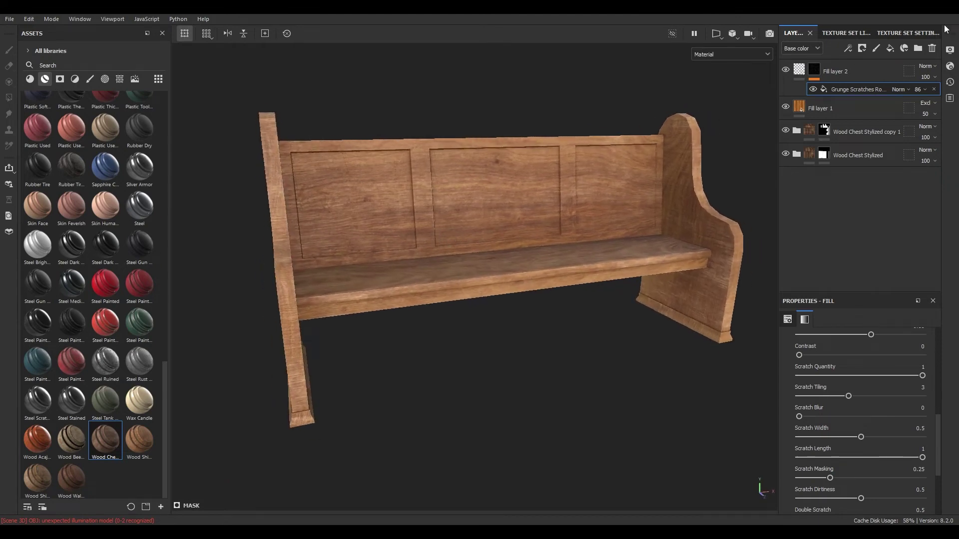
Step: Add a new fill layer on top with a black mask and apply the Metal Edge Wear generator to that mask
{"action": "left_click", "coordinate": [892, 52]}
{"action": "right_click", "coordinate": [831, 66]}
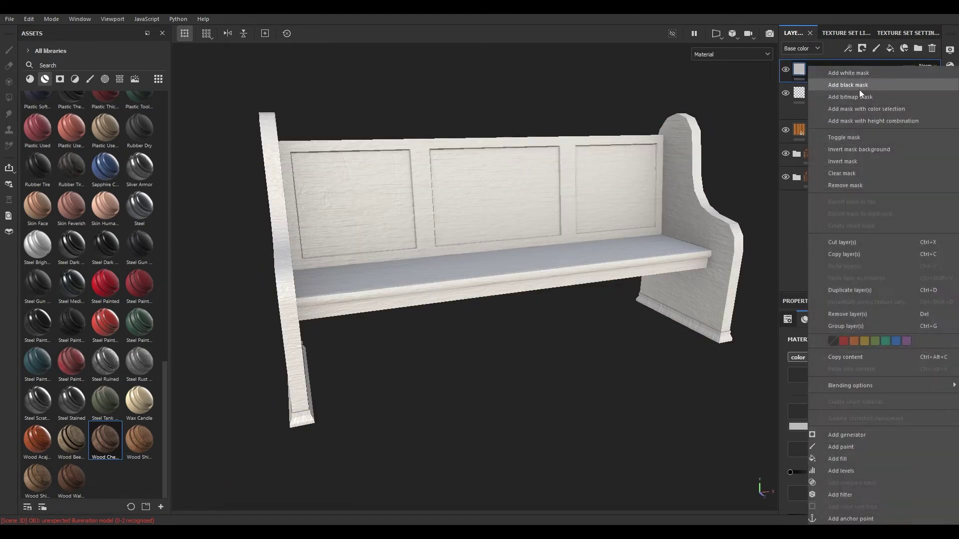
{"action": "left_click", "coordinate": [859, 89]}
{"action": "right_click", "coordinate": [847, 80]}
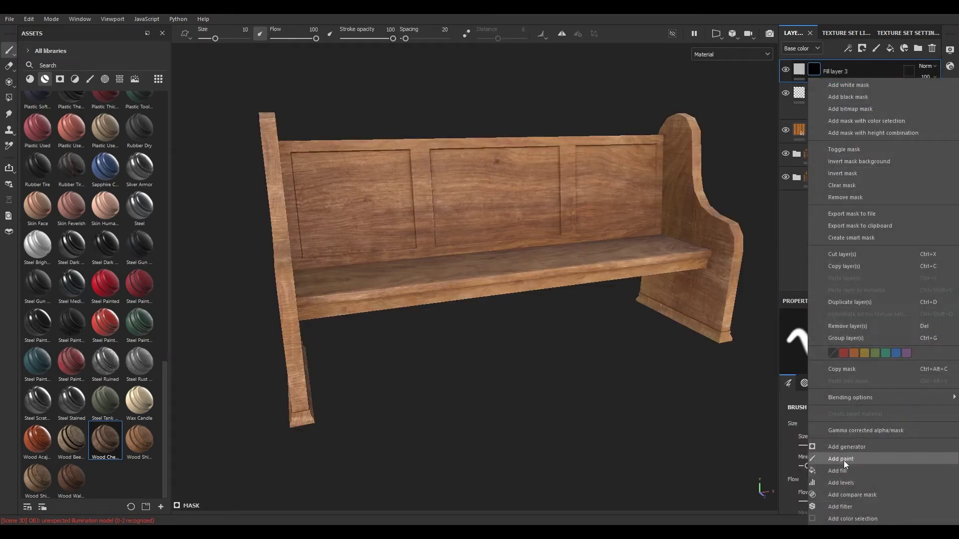
{"action": "left_click", "coordinate": [849, 448]}
{"action": "left_click", "coordinate": [865, 347]}
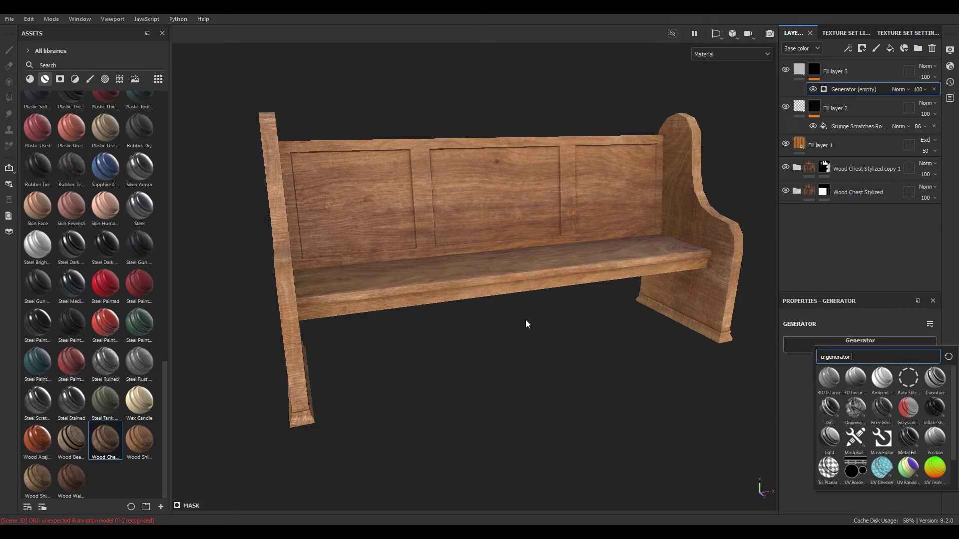
{"action": "left_click_drag", "start_coordinate": [427, 268], "coordinate": [470, 267], "text": "alt"}
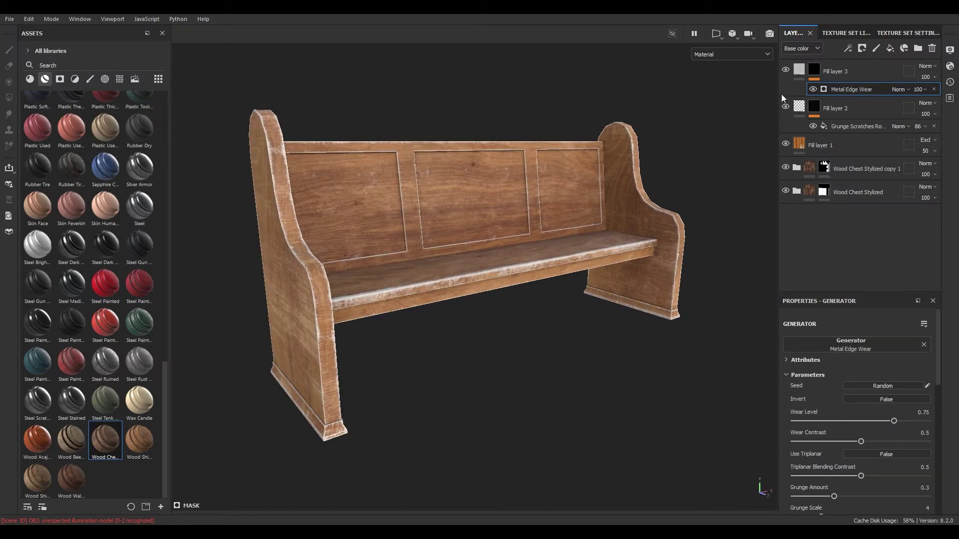
Step: Sample the backrest wood as Fill layer 3's base color and refine it to A47B5F
{"action": "left_click", "coordinate": [799, 69]}
{"action": "scroll", "coordinate": [825, 413], "scroll_direction": "down", "scroll_amount": 1}
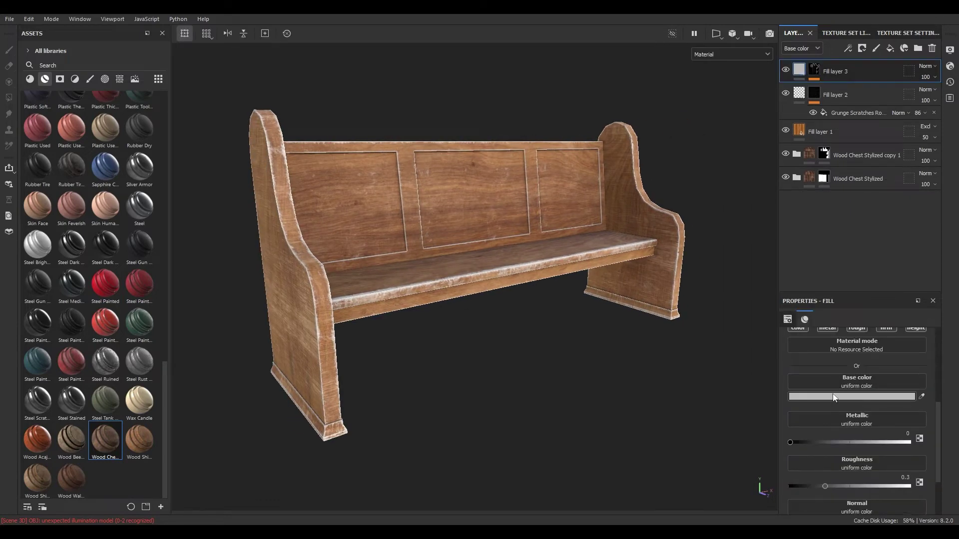
{"action": "left_click", "coordinate": [832, 395]}
{"action": "left_click", "coordinate": [815, 484]}
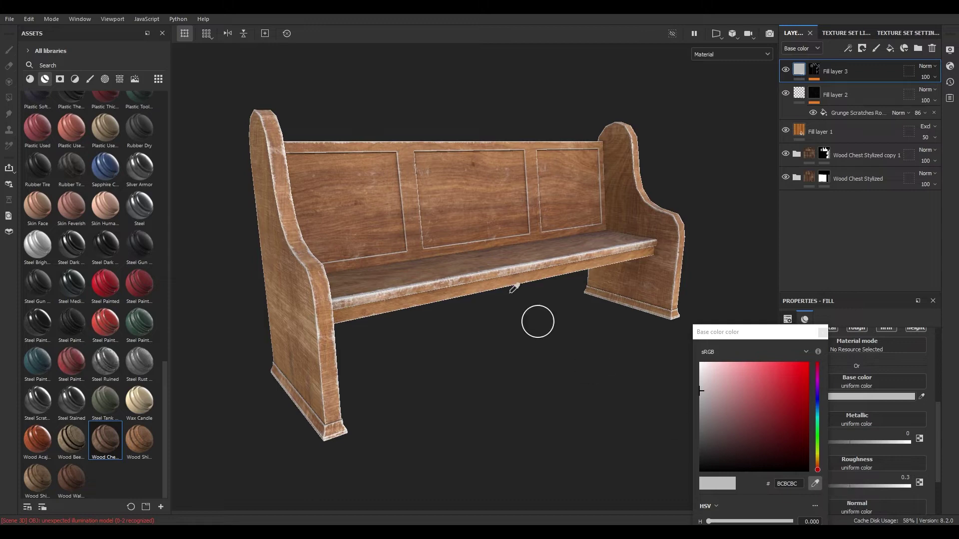
{"action": "left_click", "coordinate": [358, 185]}
{"action": "scroll", "coordinate": [432, 421], "scroll_direction": "up", "scroll_amount": 3}
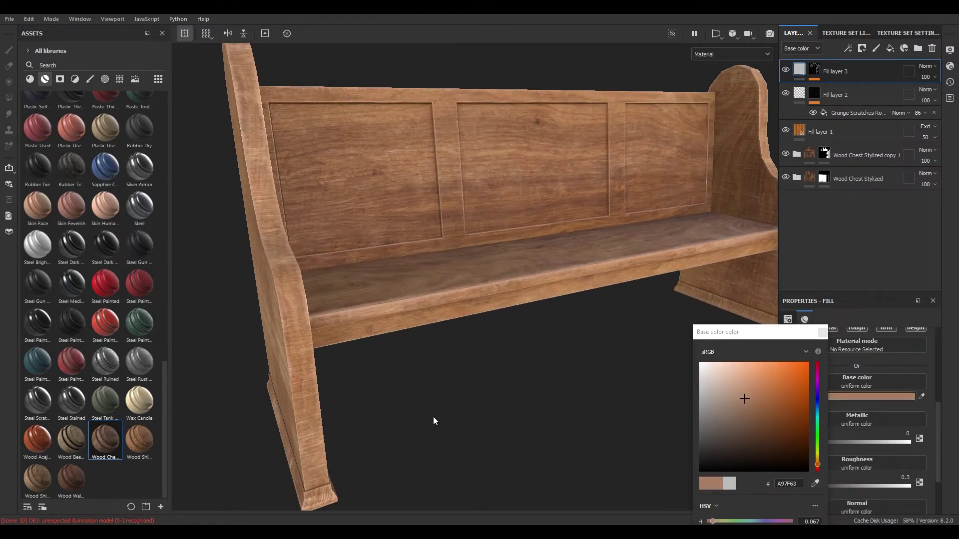
{"action": "mouse_move", "coordinate": [741, 397]}
{"action": "left_mouse_down"}
{"action": "mouse_move", "coordinate": [748, 386]}
{"action": "mouse_move", "coordinate": [753, 398]}
{"action": "mouse_move", "coordinate": [742, 400]}
{"action": "left_mouse_up"}
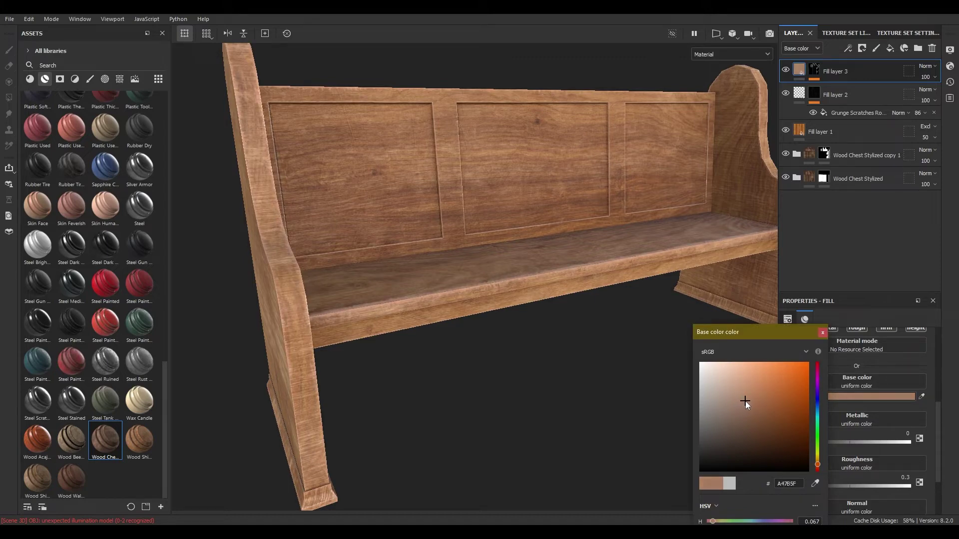
{"action": "left_click", "coordinate": [822, 332]}
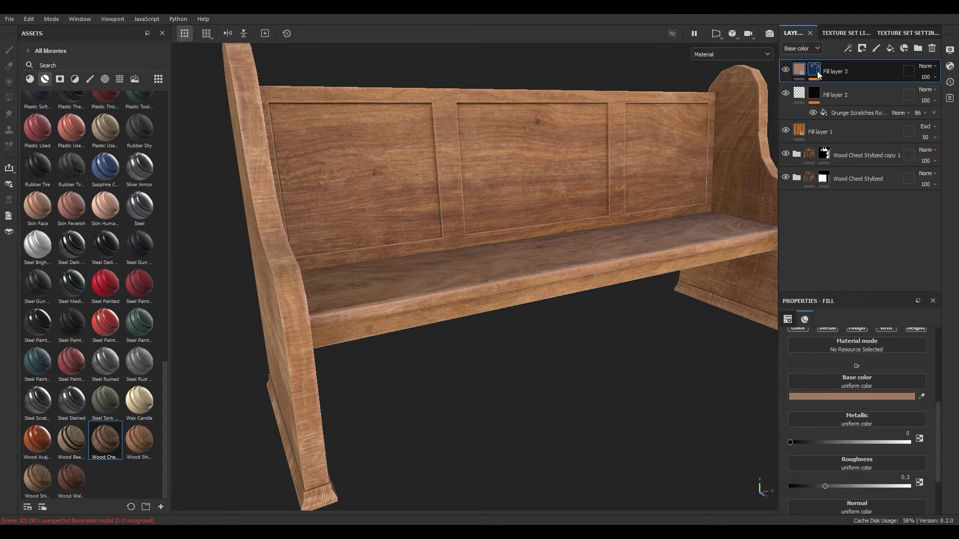
Step: Set the Wear Level of Fill layer 3's Metal Edge Wear generator to 0.83 and inspect the worn edges up close
{"action": "left_click", "coordinate": [814, 70]}
{"action": "left_click", "coordinate": [850, 90]}
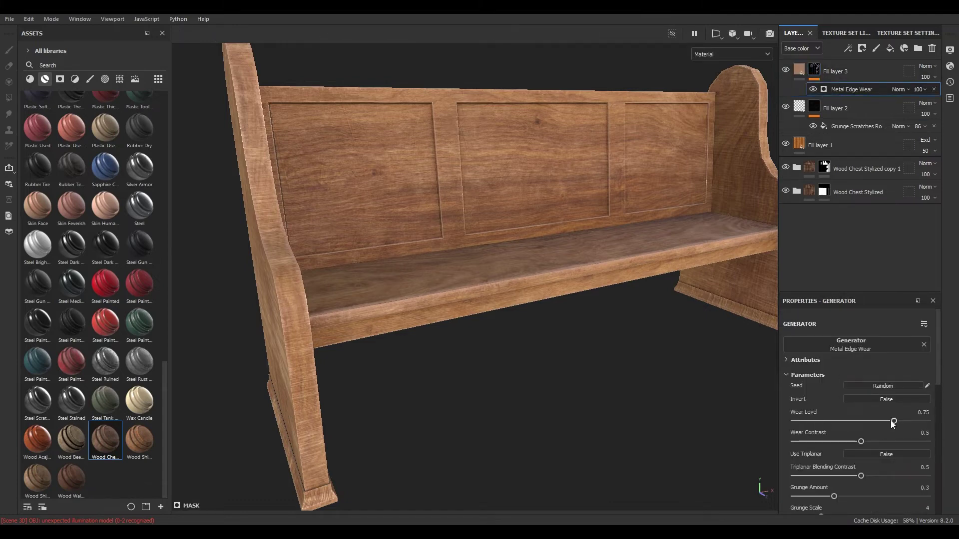
{"action": "left_click_drag", "start_coordinate": [898, 421], "coordinate": [903, 420]}
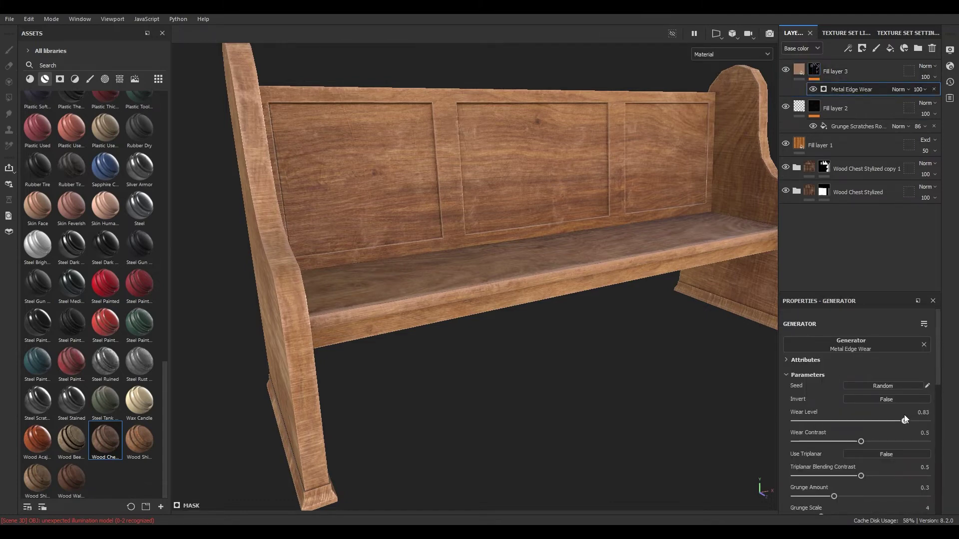
{"action": "left_click_drag", "start_coordinate": [664, 374], "coordinate": [579, 377], "text": "alt"}
{"action": "scroll", "coordinate": [508, 334], "scroll_direction": "up", "scroll_amount": 2}
{"action": "left_click_drag", "start_coordinate": [507, 335], "coordinate": [552, 353], "text": "alt"}
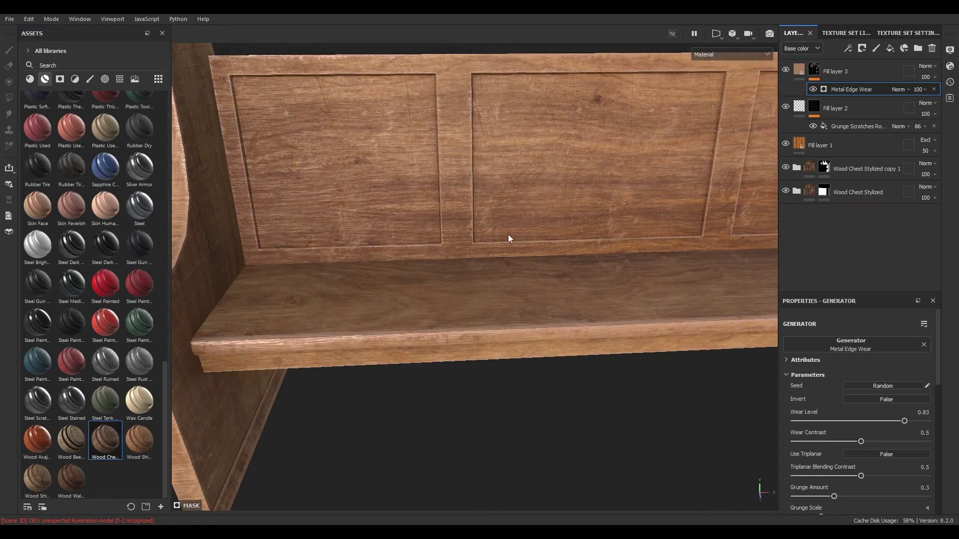
Step: Set the roughness of Fill layer 3 to 1 and check the edge wear around the bench
{"action": "left_click", "coordinate": [799, 70]}
{"action": "scroll", "coordinate": [825, 434], "scroll_direction": "down", "scroll_amount": 3}
{"action": "left_click_drag", "start_coordinate": [825, 418], "coordinate": [899, 418]}
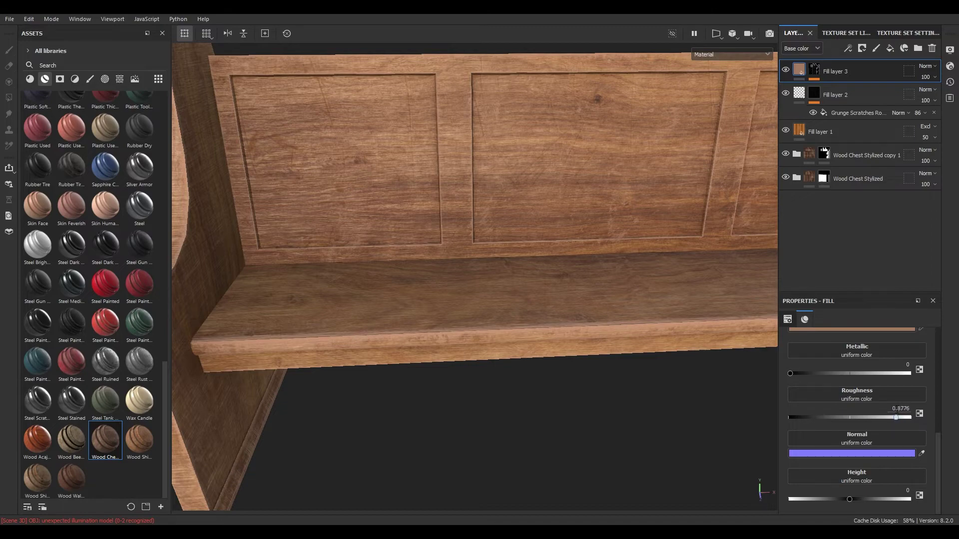
{"action": "left_click_drag", "start_coordinate": [582, 392], "coordinate": [568, 325], "text": "alt"}
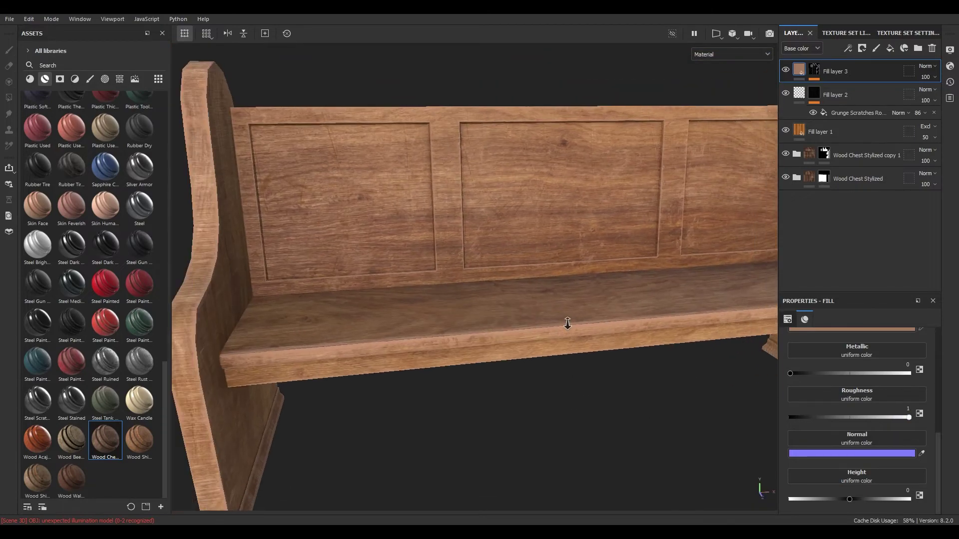
{"action": "middle_click_drag", "start_coordinate": [568, 326], "coordinate": [562, 315], "text": "alt"}
{"action": "left_click_drag", "start_coordinate": [562, 314], "coordinate": [577, 382], "text": "alt"}
{"action": "scroll", "coordinate": [577, 382], "scroll_direction": "down", "scroll_amount": 3}
{"action": "left_click_drag", "start_coordinate": [564, 328], "coordinate": [484, 279], "text": "alt"}
Step: Switch the asset library from smart materials to base materials and browse to the rust materials
{"action": "scroll", "coordinate": [55, 365], "scroll_direction": "up", "scroll_amount": 20}
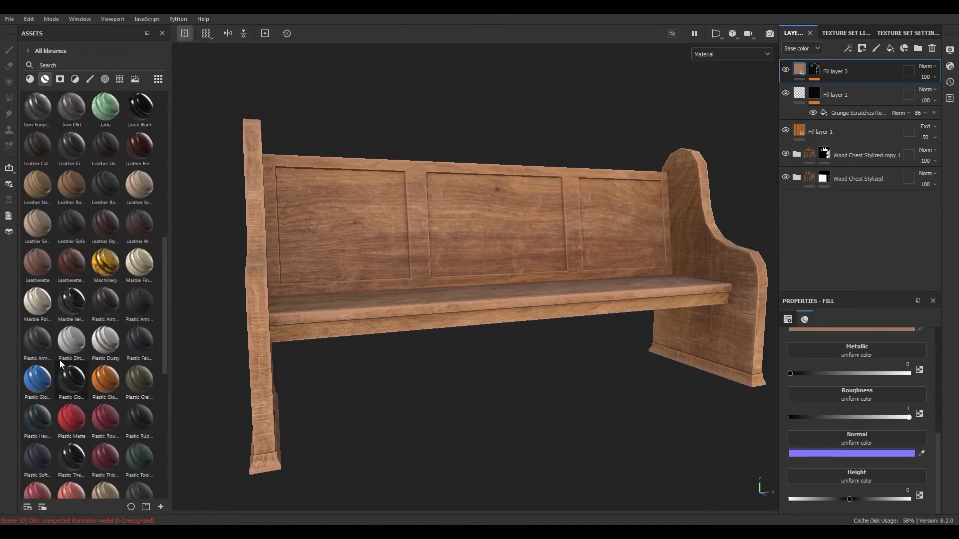
{"action": "left_click_drag", "start_coordinate": [479, 329], "coordinate": [300, 314], "text": "alt"}
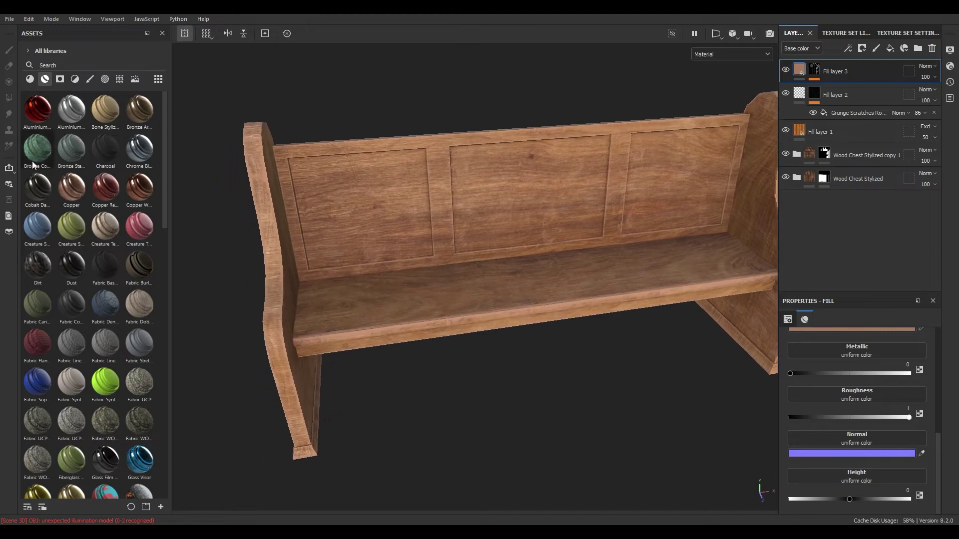
{"action": "left_click", "coordinate": [30, 81]}
{"action": "scroll", "coordinate": [66, 263], "scroll_direction": "down", "scroll_amount": 15}
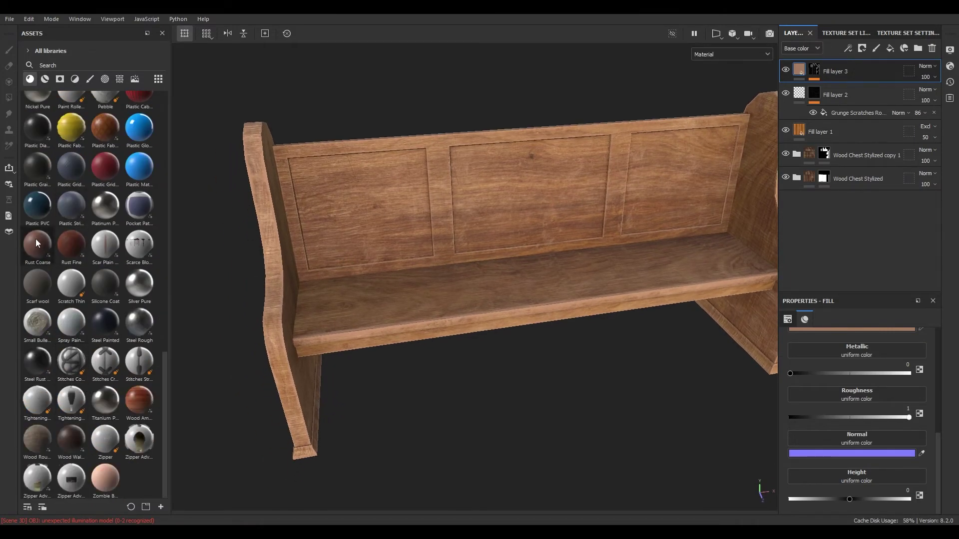
Step: Try the Rust Coarse material as a new layer above Fill layer 3 and delete that layer
{"action": "left_click_drag", "start_coordinate": [32, 239], "coordinate": [799, 60]}
{"action": "left_click_drag", "start_coordinate": [530, 281], "coordinate": [518, 259], "text": "alt"}
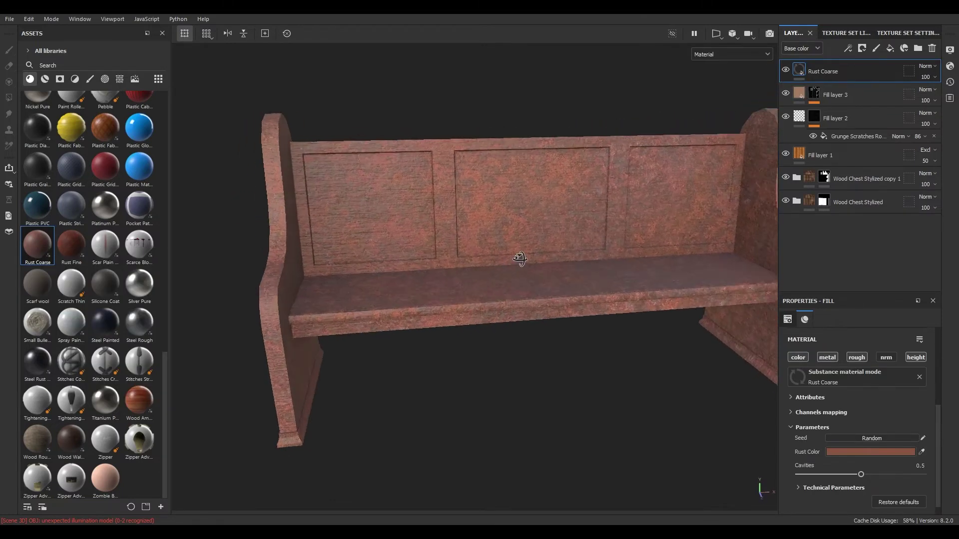
{"action": "left_click", "coordinate": [932, 48]}
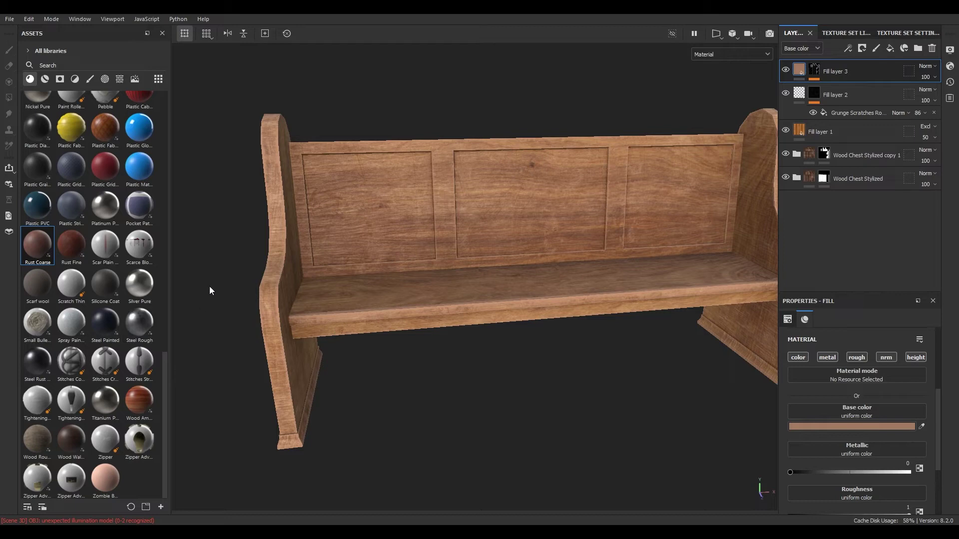
Step: Add the Rust Fine material as the top layer and apply the Sand smart mask to it
{"action": "left_click_drag", "start_coordinate": [80, 247], "coordinate": [845, 77]}
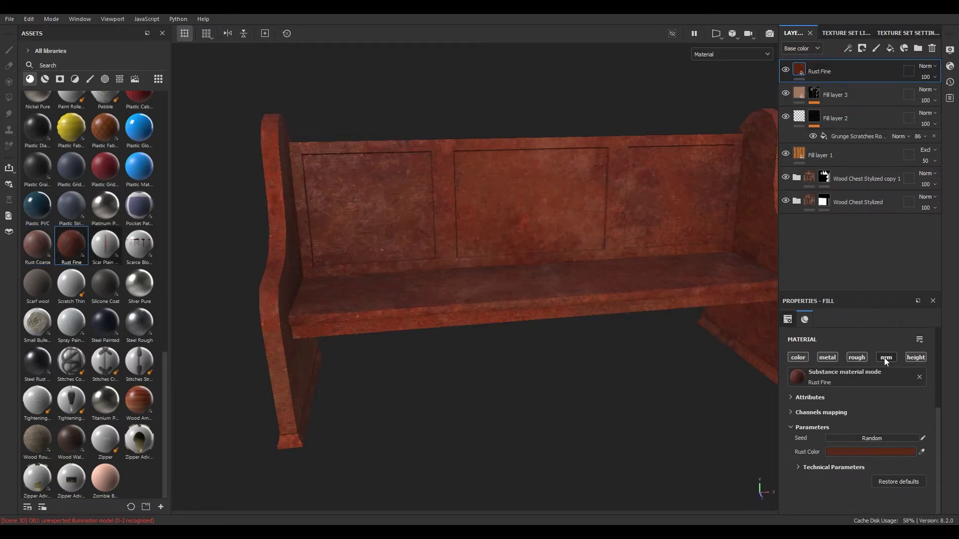
{"action": "left_click", "coordinate": [59, 79]}
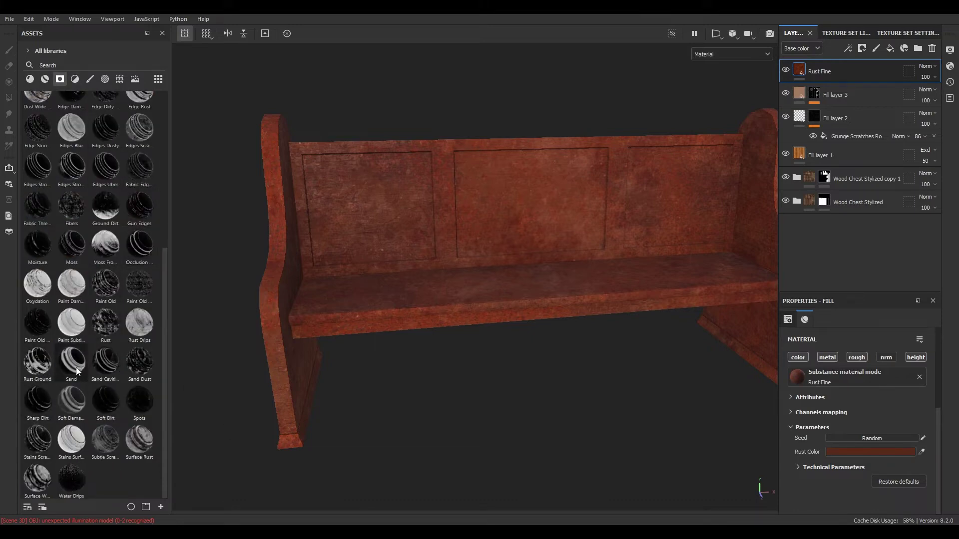
{"action": "left_click_drag", "start_coordinate": [76, 367], "coordinate": [867, 156]}
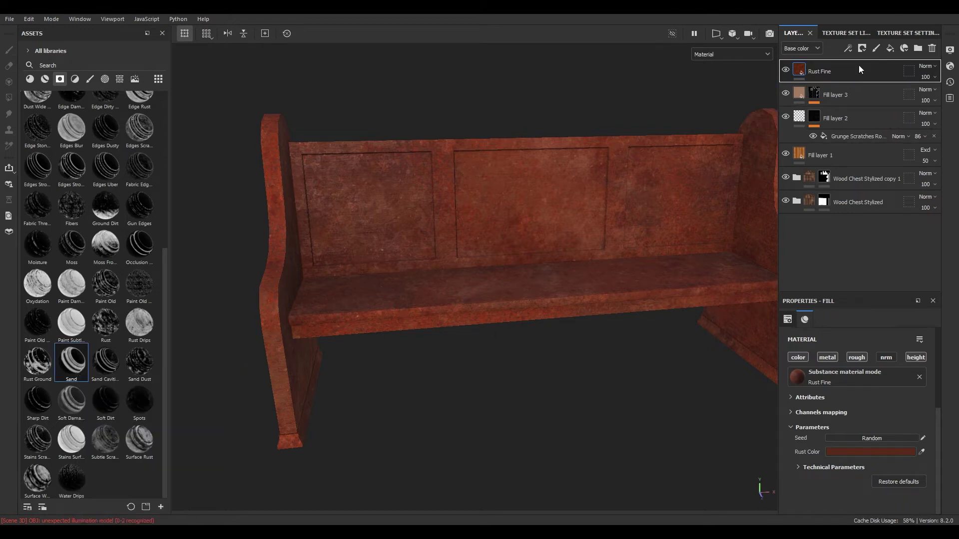
{"action": "left_click_drag", "start_coordinate": [860, 66], "coordinate": [858, 67]}
{"action": "left_click_drag", "start_coordinate": [418, 207], "coordinate": [422, 218], "text": "alt"}
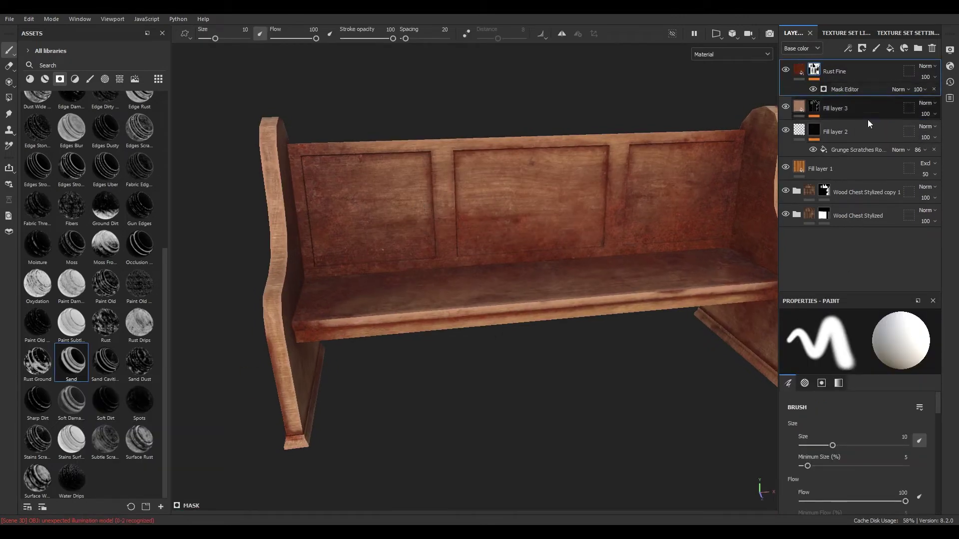
Step: Change the Rust Color of the Rust Fine layer to the dark grayish brown 3E352E
{"action": "left_click", "coordinate": [798, 69]}
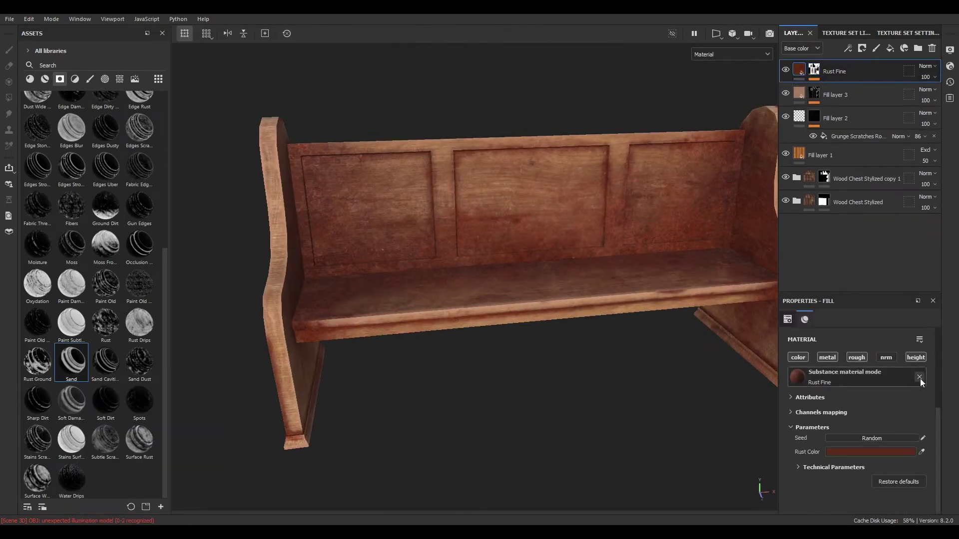
{"action": "left_click", "coordinate": [876, 453]}
{"action": "left_click_drag", "start_coordinate": [816, 460], "coordinate": [819, 468]}
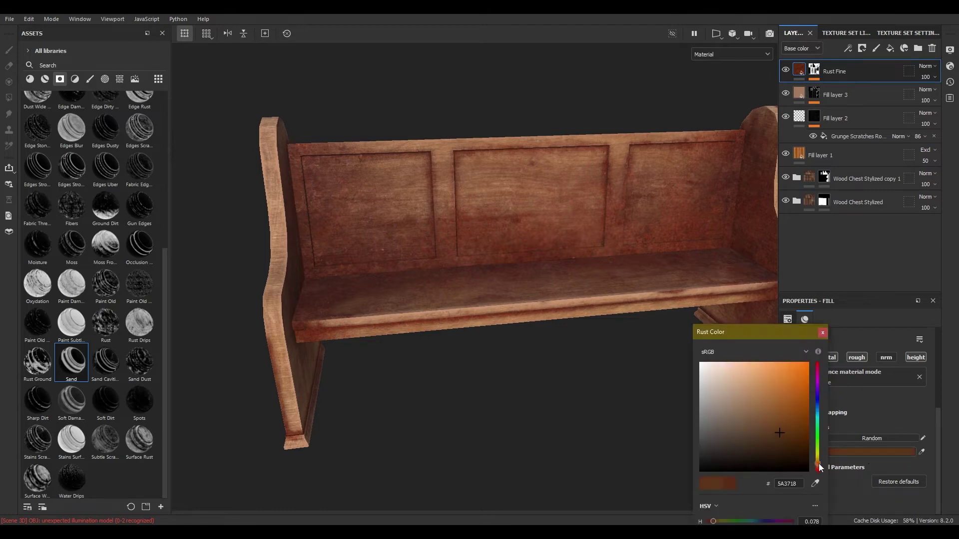
{"action": "mouse_move", "coordinate": [787, 427]}
{"action": "left_mouse_down"}
{"action": "mouse_move", "coordinate": [729, 424]}
{"action": "mouse_move", "coordinate": [737, 438]}
{"action": "mouse_move", "coordinate": [727, 446]}
{"action": "left_mouse_up"}
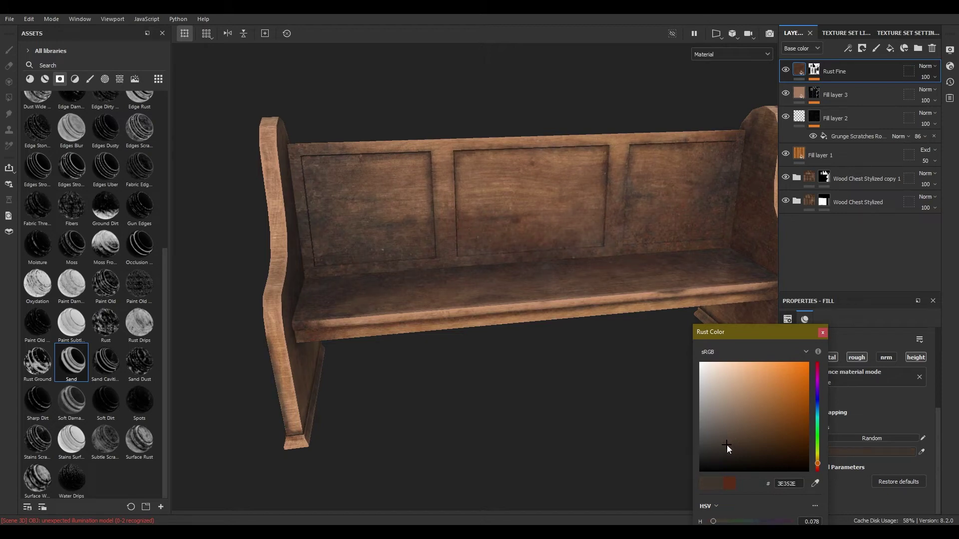
{"action": "left_click", "coordinate": [821, 334]}
Step: Try a UV tiling of 3 on the Rust Fine layer and settle on a tiling of 2
{"action": "scroll", "coordinate": [889, 402], "scroll_direction": "up", "scroll_amount": 3}
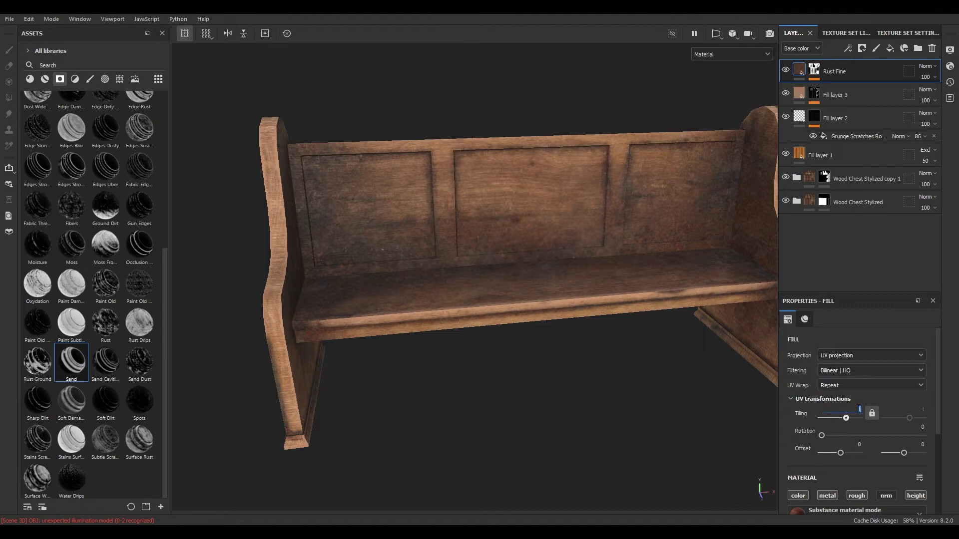
{"action": "type", "text": "3"}
{"action": "key", "text": "Return"}
{"action": "type", "text": "2"}
{"action": "key", "text": "Return"}
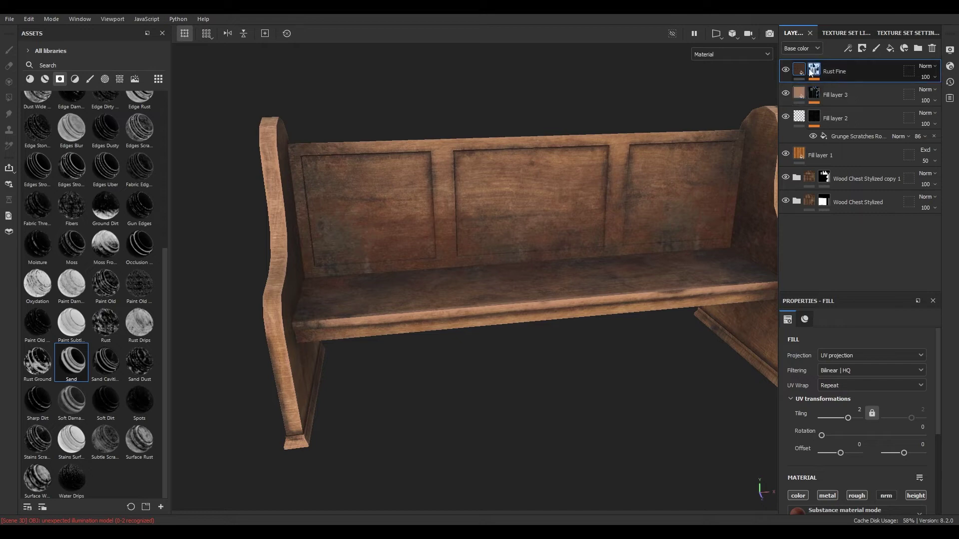
Step: Lower the opacity of the Mask Editor effect in the Rust Fine layer's mask to 71
{"action": "left_click", "coordinate": [813, 71]}
{"action": "left_click", "coordinate": [925, 90]}
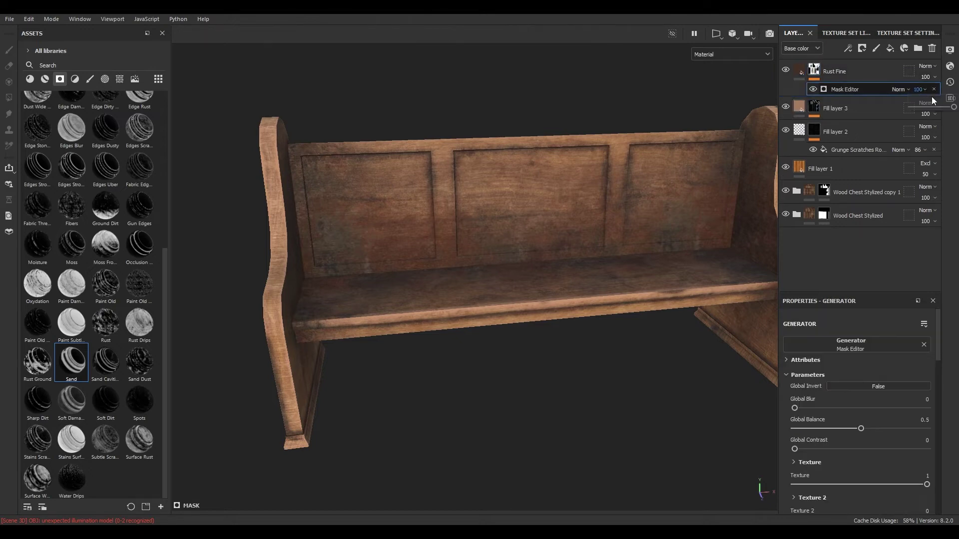
{"action": "left_click_drag", "start_coordinate": [951, 107], "coordinate": [943, 107]}
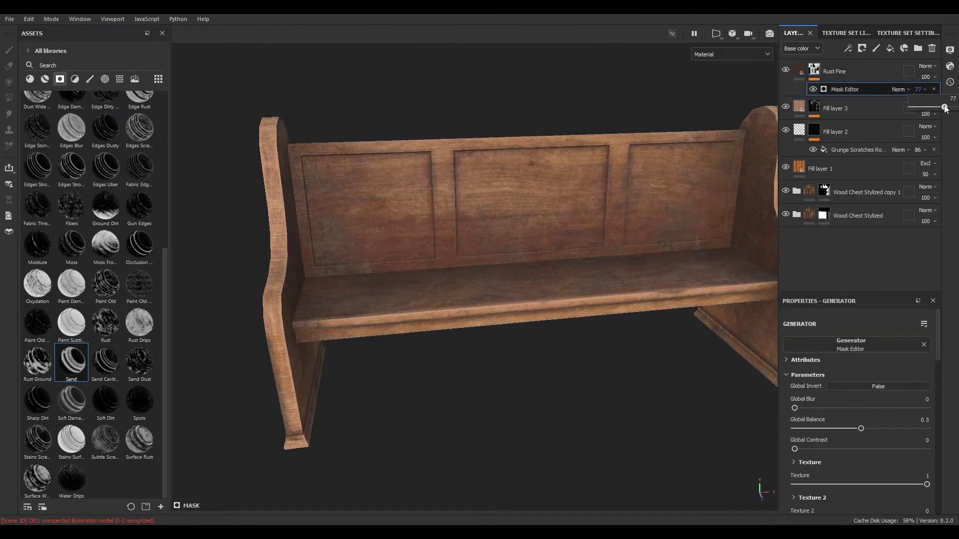
{"action": "left_click_drag", "start_coordinate": [541, 275], "coordinate": [560, 238], "text": "alt"}
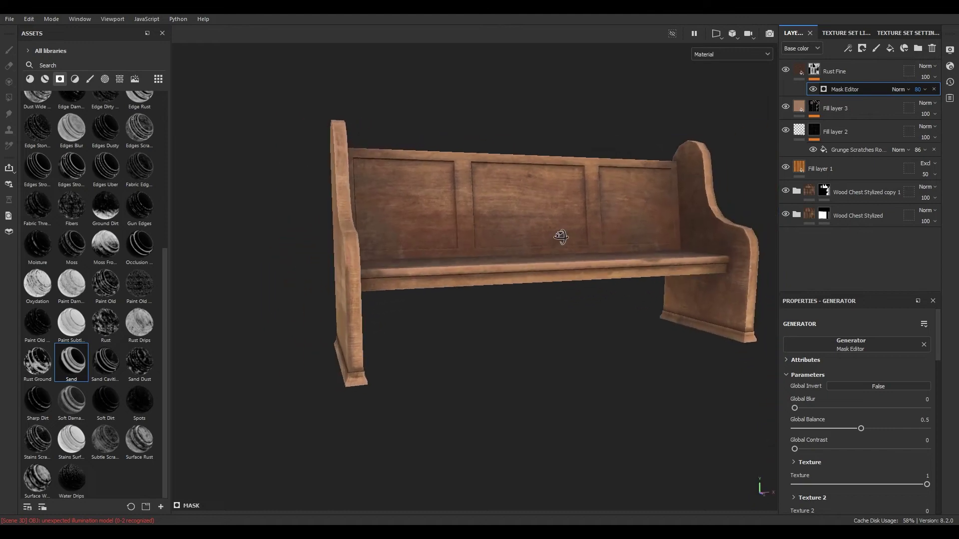
{"action": "right_click_drag", "start_coordinate": [561, 238], "coordinate": [561, 387], "text": "alt"}
{"action": "left_click", "coordinate": [918, 91]}
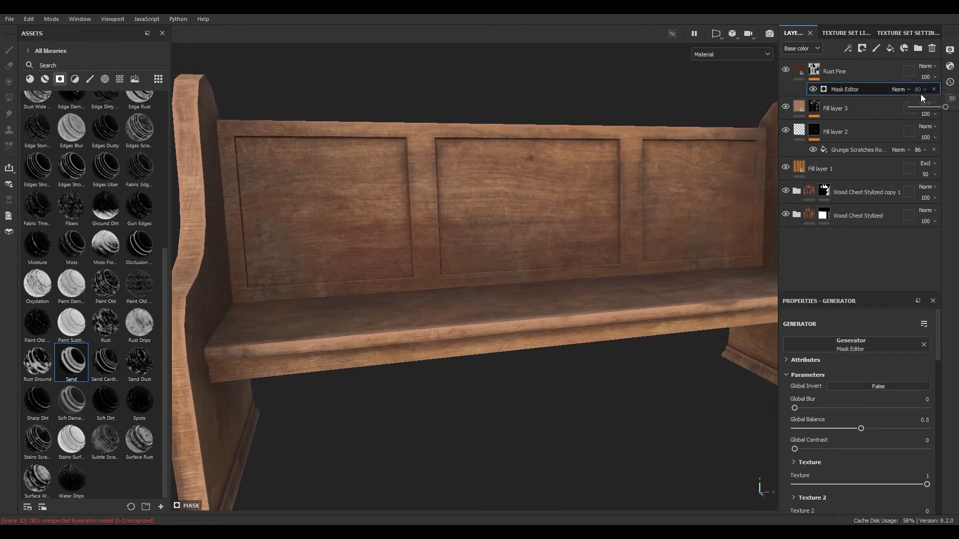
{"action": "left_click", "coordinate": [936, 108]}
{"action": "left_click_drag", "start_coordinate": [650, 237], "coordinate": [477, 251], "text": "alt"}
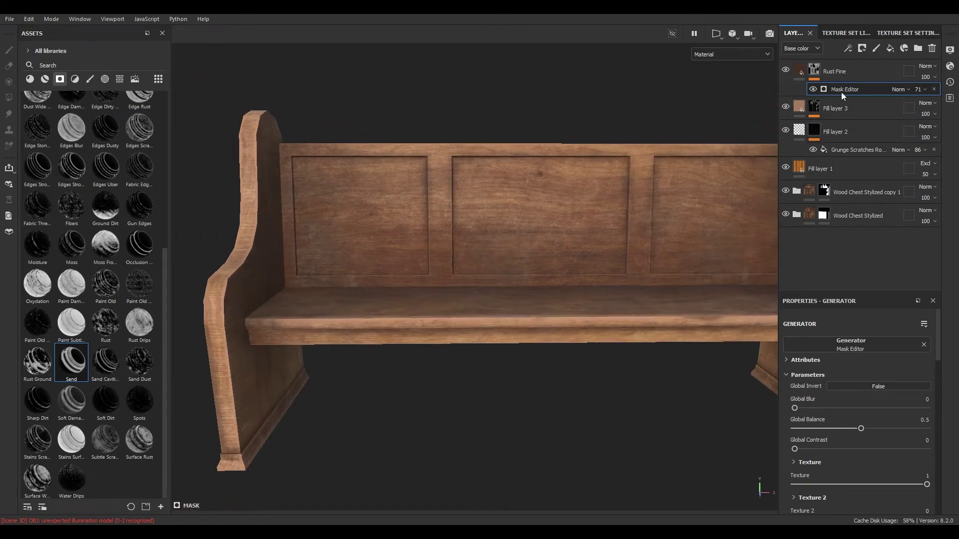
Step: Add a Dirt generator above the Mask Editor effect in the Rust Fine layer's mask
{"action": "right_click", "coordinate": [856, 97]}
{"action": "left_click", "coordinate": [858, 232]}
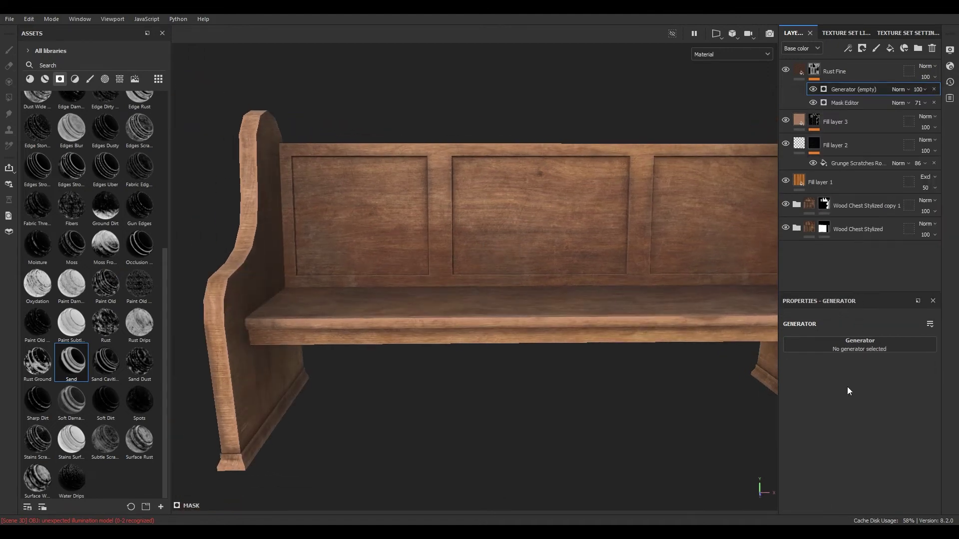
{"action": "left_click", "coordinate": [858, 341]}
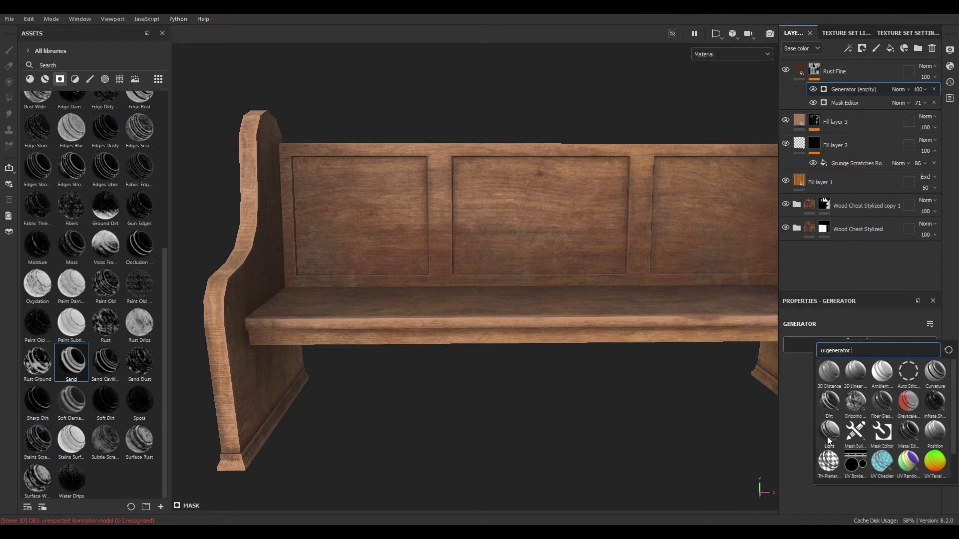
{"action": "left_click_drag", "start_coordinate": [571, 251], "coordinate": [556, 274], "text": "alt"}
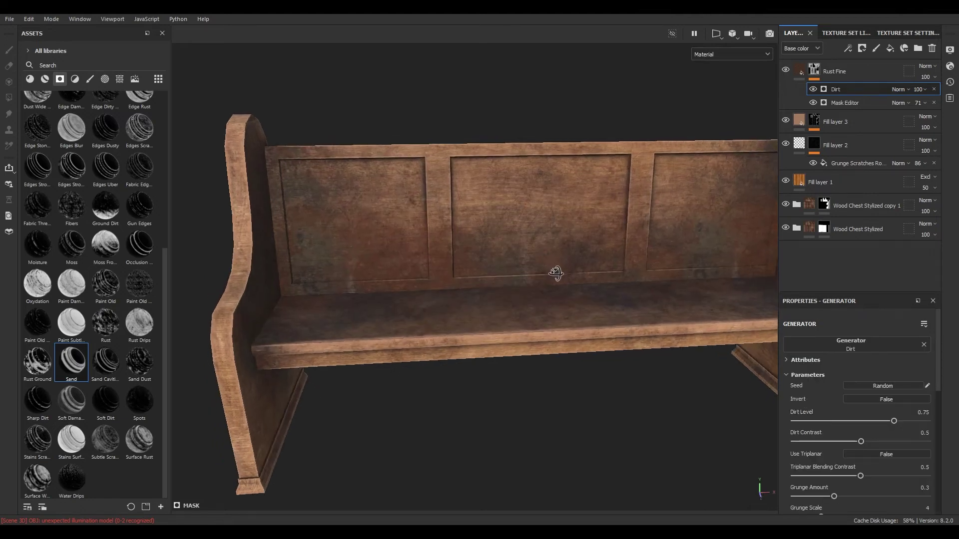
Step: Blend the Dirt generator with Linear dodge (Add) and reduce its opacity to 15
{"action": "left_click", "coordinate": [905, 88]}
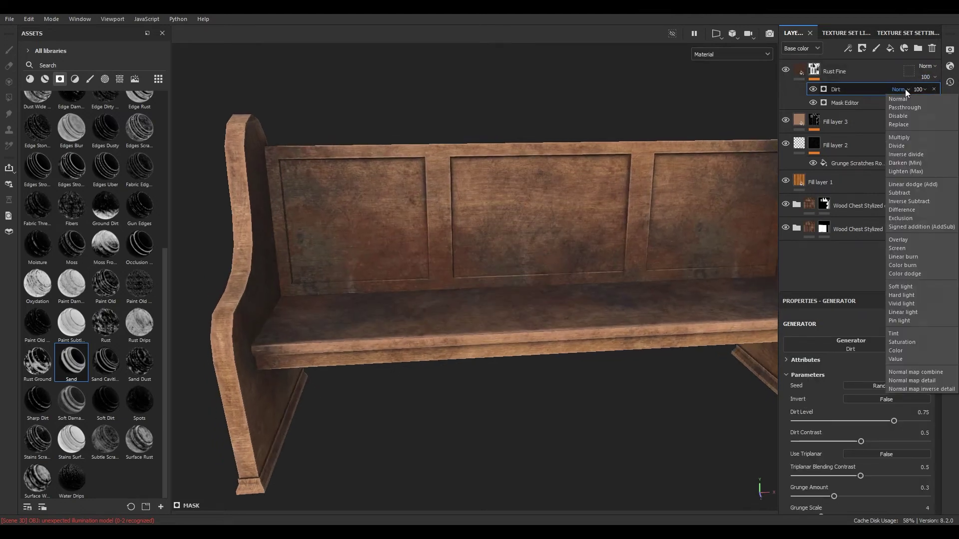
{"action": "left_click", "coordinate": [918, 187]}
{"action": "left_click_drag", "start_coordinate": [513, 272], "coordinate": [529, 270], "text": "alt"}
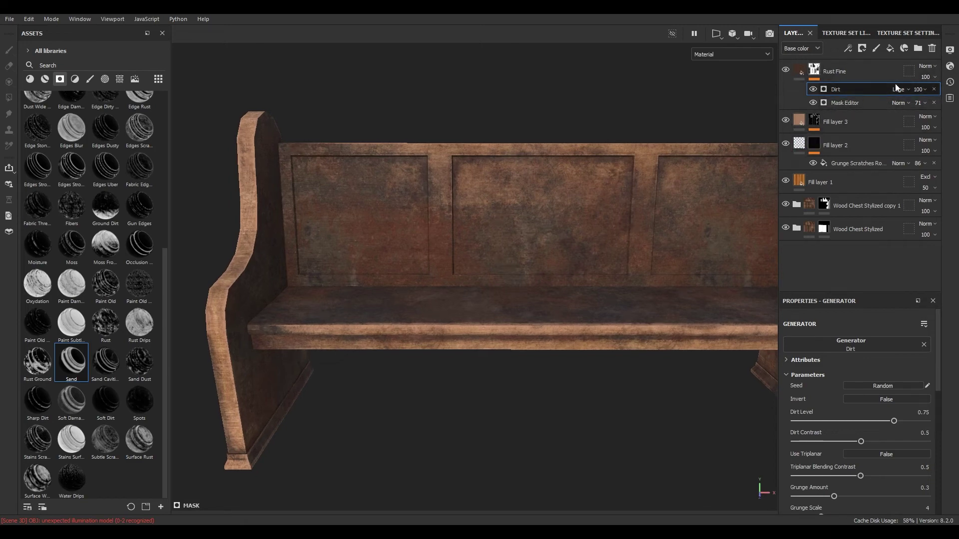
{"action": "left_click", "coordinate": [918, 89]}
{"action": "left_click_drag", "start_coordinate": [928, 109], "coordinate": [919, 110]}
Step: Add a paint effect above the Dirt generator in the Rust Fine mask and set its blending to Linear dodge (Add)
{"action": "left_click_drag", "start_coordinate": [448, 260], "coordinate": [260, 261], "text": "alt"}
{"action": "right_click_drag", "start_coordinate": [259, 262], "coordinate": [440, 375], "text": "alt"}
{"action": "left_click_drag", "start_coordinate": [441, 376], "coordinate": [658, 247], "text": "alt"}
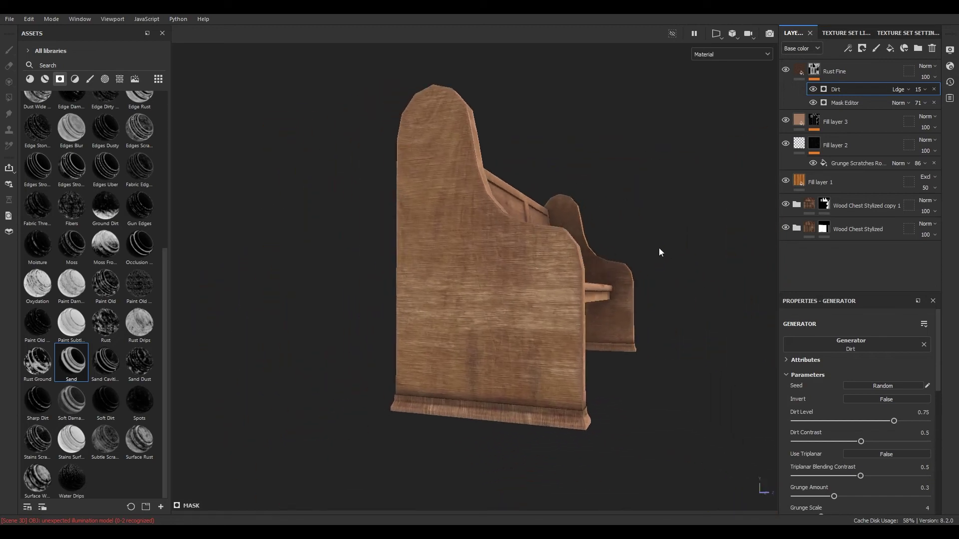
{"action": "right_click", "coordinate": [866, 88]}
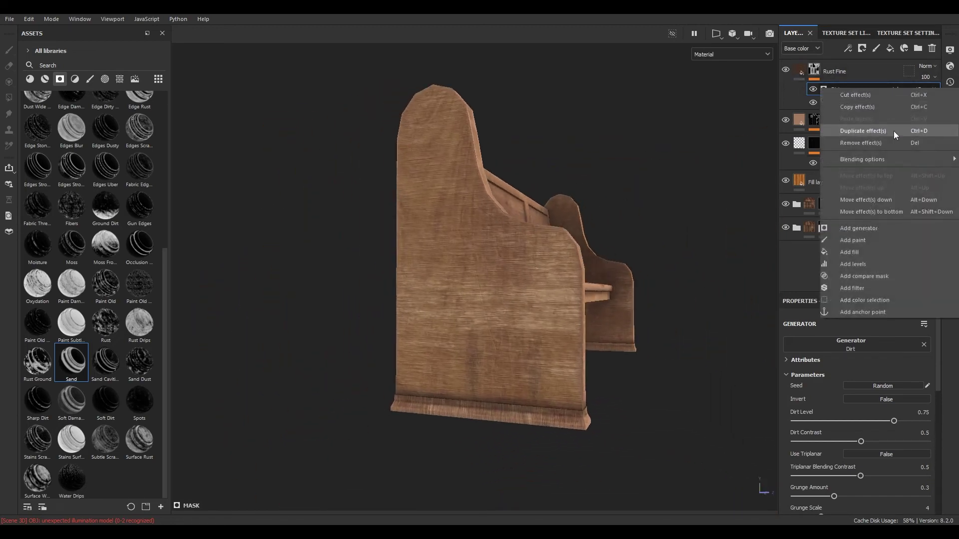
{"action": "left_click", "coordinate": [866, 241]}
{"action": "left_click", "coordinate": [903, 90]}
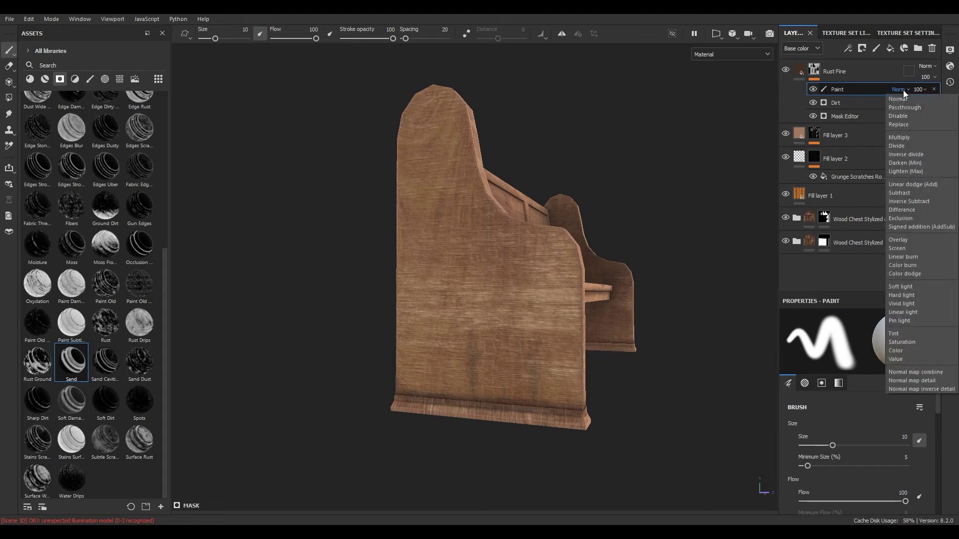
{"action": "left_click", "coordinate": [915, 184]}
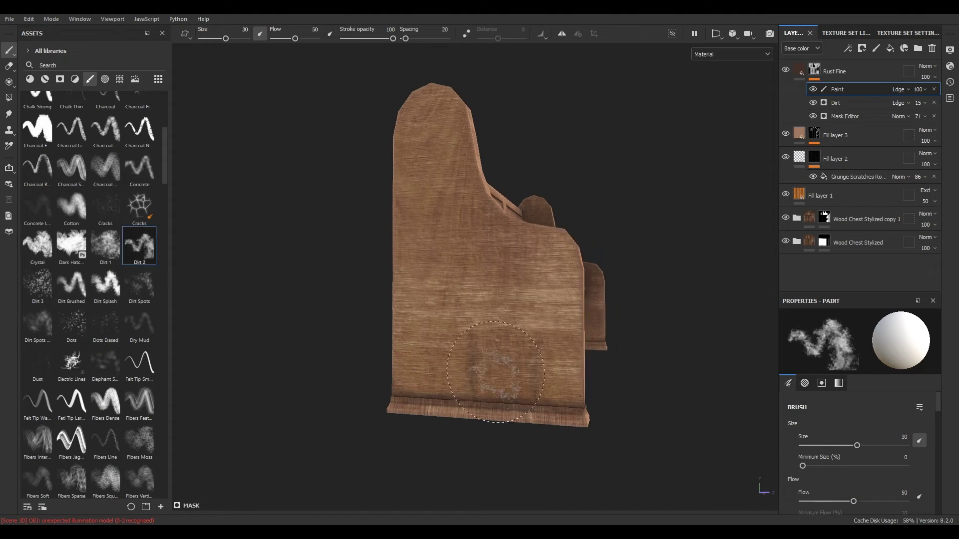
Step: Paint dirt patches with the Dirt 2 brush at size 30 along the base and rear edge of the first end panel
{"action": "mouse_move", "coordinate": [494, 367]}
{"action": "left_mouse_down"}
{"action": "mouse_move", "coordinate": [540, 374]}
{"action": "mouse_move", "coordinate": [566, 398]}
{"action": "mouse_move", "coordinate": [452, 415]}
{"action": "mouse_move", "coordinate": [375, 396]}
{"action": "mouse_move", "coordinate": [606, 412]}
{"action": "mouse_move", "coordinate": [288, 396]}
{"action": "left_mouse_up"}
{"action": "mouse_move", "coordinate": [587, 352]}
{"action": "left_mouse_down", "text": "alt"}
{"action": "mouse_move", "coordinate": [683, 385]}
{"action": "mouse_move", "coordinate": [613, 268]}
{"action": "left_mouse_up", "text": "alt"}
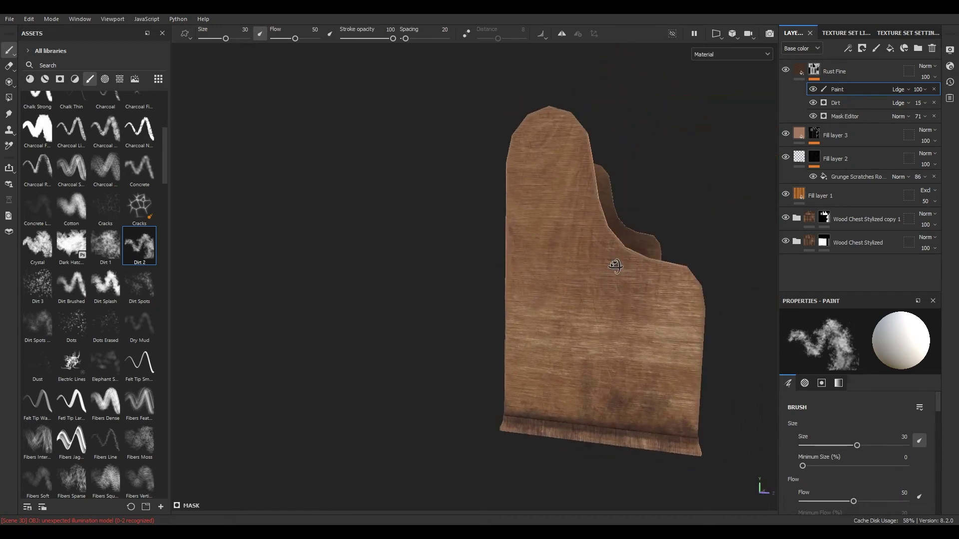
{"action": "mouse_move", "coordinate": [507, 421]}
{"action": "left_mouse_down"}
{"action": "mouse_move", "coordinate": [513, 307]}
{"action": "mouse_move", "coordinate": [524, 395]}
{"action": "mouse_move", "coordinate": [514, 415]}
{"action": "mouse_move", "coordinate": [492, 349]}
{"action": "left_mouse_up"}
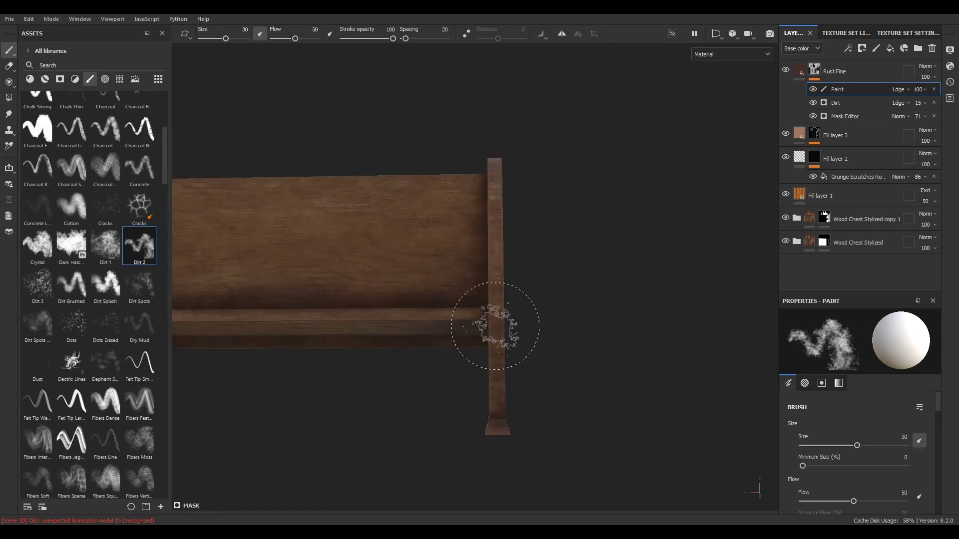
{"action": "left_click_drag", "start_coordinate": [507, 396], "coordinate": [575, 316], "text": "alt"}
{"action": "mouse_move", "coordinate": [507, 312]}
{"action": "left_mouse_down"}
{"action": "mouse_move", "coordinate": [506, 283]}
{"action": "mouse_move", "coordinate": [509, 332]}
{"action": "left_mouse_up"}
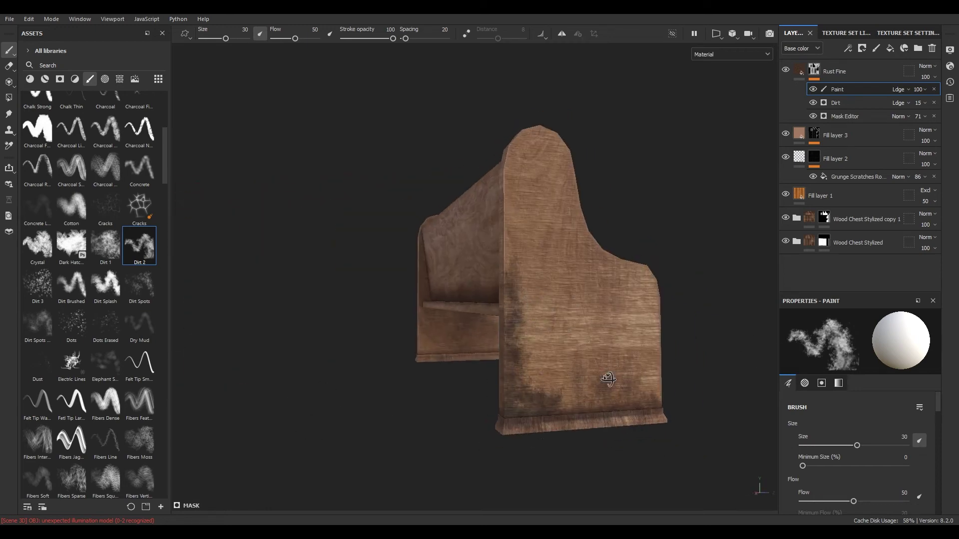
Step: Paint matching dirt with the Dirt 2 brush along the rear edge and base of the opposite end panel
{"action": "left_click_drag", "start_coordinate": [608, 381], "coordinate": [551, 319], "text": "alt"}
{"action": "left_click_drag", "start_coordinate": [520, 400], "coordinate": [447, 234], "text": "alt"}
{"action": "right_click_drag", "start_coordinate": [447, 234], "coordinate": [390, 270], "text": "alt"}
{"action": "middle_click_drag", "start_coordinate": [295, 285], "coordinate": [428, 307], "text": "alt"}
{"action": "left_click_drag", "start_coordinate": [428, 306], "coordinate": [501, 191], "text": "alt"}
{"action": "middle_click_drag", "start_coordinate": [501, 191], "coordinate": [456, 69], "text": "alt"}
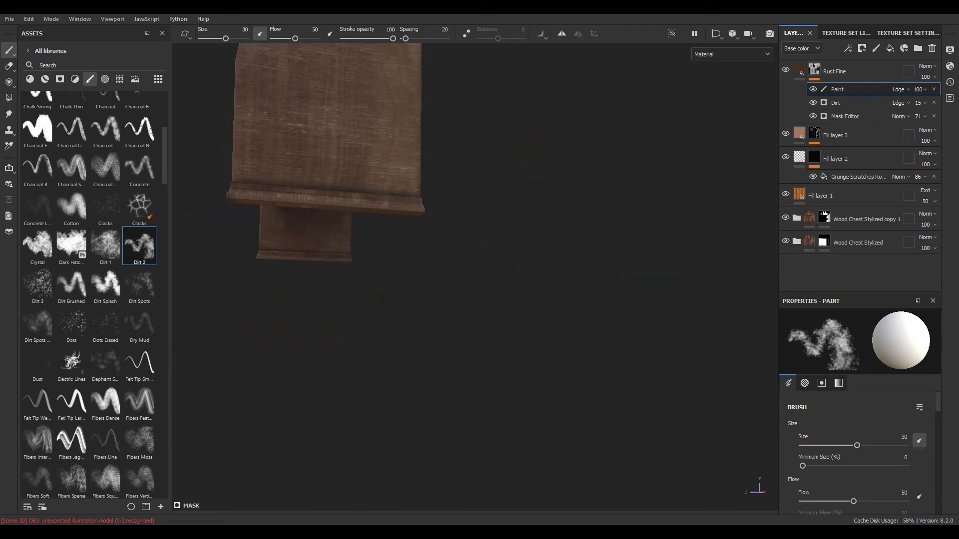
{"action": "left_click_drag", "start_coordinate": [430, 200], "coordinate": [391, 245], "text": "alt"}
{"action": "middle_click_drag", "start_coordinate": [391, 245], "coordinate": [507, 358], "text": "alt"}
{"action": "left_click_drag", "start_coordinate": [508, 358], "coordinate": [499, 356], "text": "alt"}
{"action": "right_click_drag", "start_coordinate": [521, 267], "coordinate": [469, 269], "text": "shift"}
{"action": "mouse_move", "coordinate": [478, 185]}
{"action": "left_mouse_down"}
{"action": "mouse_move", "coordinate": [496, 306]}
{"action": "mouse_move", "coordinate": [496, 278]}
{"action": "mouse_move", "coordinate": [483, 343]}
{"action": "mouse_move", "coordinate": [503, 345]}
{"action": "mouse_move", "coordinate": [380, 357]}
{"action": "mouse_move", "coordinate": [340, 335]}
{"action": "mouse_move", "coordinate": [340, 290]}
{"action": "mouse_move", "coordinate": [481, 348]}
{"action": "mouse_move", "coordinate": [487, 310]}
{"action": "mouse_move", "coordinate": [481, 338]}
{"action": "left_mouse_up"}
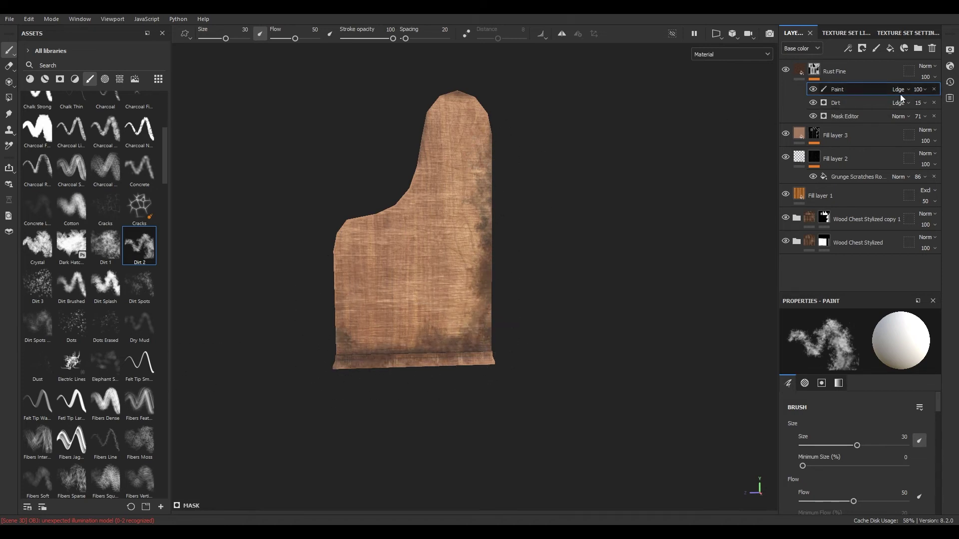
Step: Lower the opacity of the Paint effect in the Rust Fine mask to 60
{"action": "left_click_drag", "start_coordinate": [932, 106], "coordinate": [934, 108]}
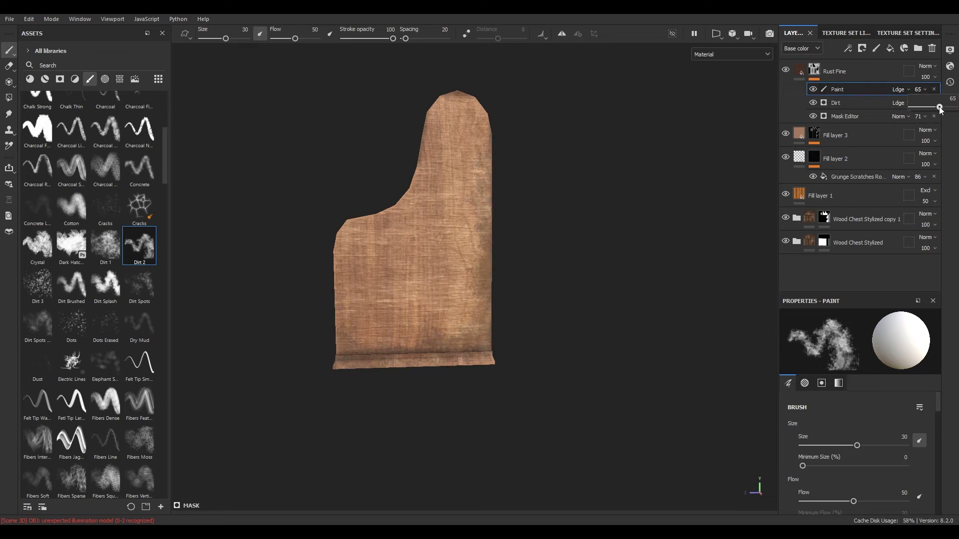
{"action": "mouse_move", "coordinate": [509, 310]}
{"action": "left_mouse_down", "text": "alt"}
{"action": "mouse_move", "coordinate": [625, 338]}
{"action": "mouse_move", "coordinate": [516, 293]}
{"action": "left_mouse_up", "text": "alt"}
{"action": "middle_click_drag", "start_coordinate": [516, 294], "coordinate": [649, 336], "text": "alt"}
{"action": "right_click_drag", "start_coordinate": [428, 314], "coordinate": [396, 315], "text": "shift"}
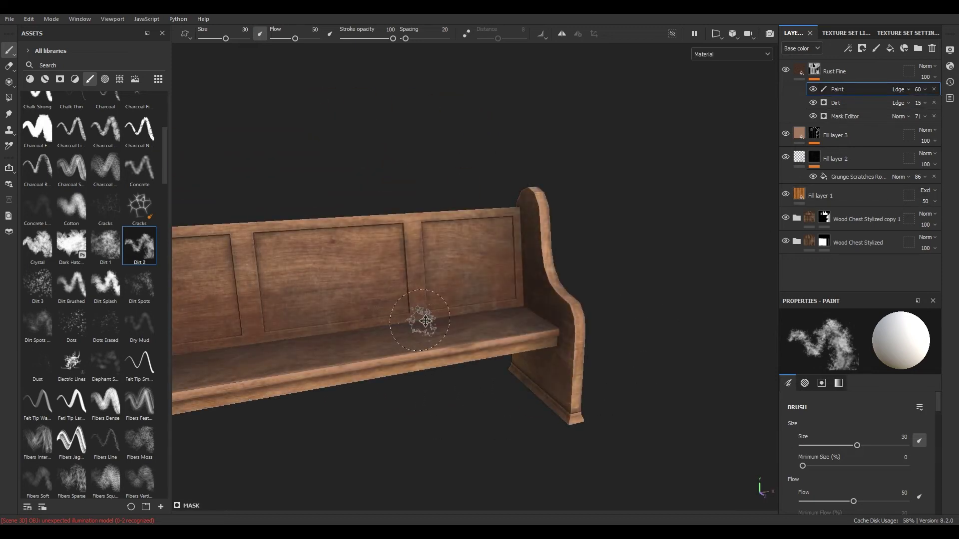
Step: Frame the whole bench from the front and start an Iray render of it
{"action": "middle_click_drag", "start_coordinate": [413, 321], "coordinate": [539, 320], "text": "alt"}
{"action": "right_click_drag", "start_coordinate": [539, 320], "coordinate": [420, 289], "text": "alt"}
{"action": "middle_click_drag", "start_coordinate": [413, 286], "coordinate": [395, 250], "text": "alt"}
{"action": "mouse_move", "coordinate": [395, 250]}
{"action": "left_mouse_down", "text": "alt"}
{"action": "mouse_move", "coordinate": [454, 314]}
{"action": "mouse_move", "coordinate": [396, 317]}
{"action": "mouse_move", "coordinate": [437, 373]}
{"action": "mouse_move", "coordinate": [384, 350]}
{"action": "left_mouse_up", "text": "alt"}
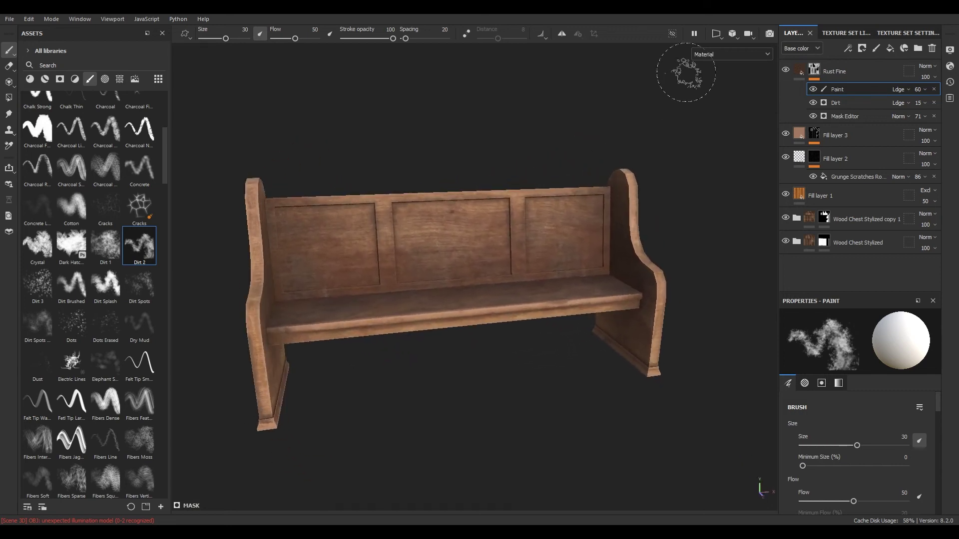
{"action": "key", "text": "F10"}
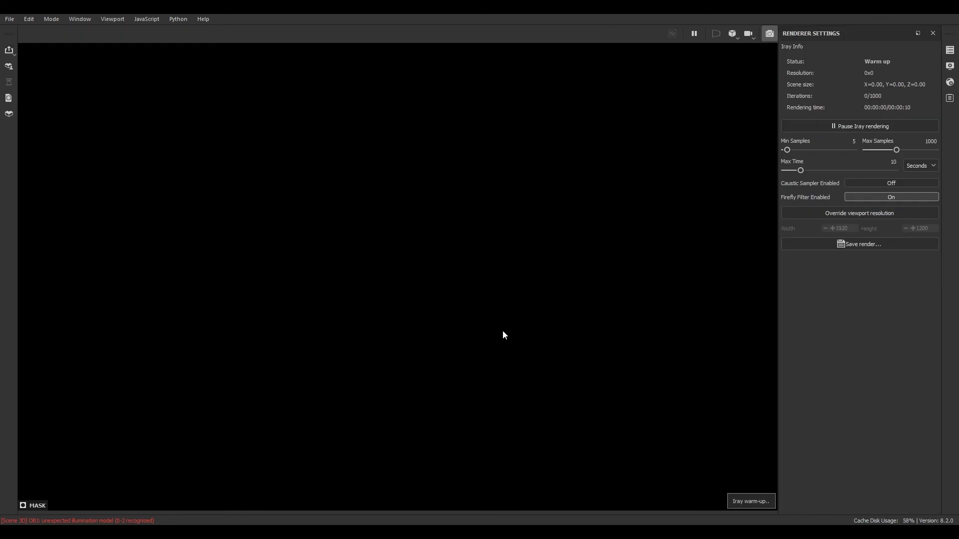
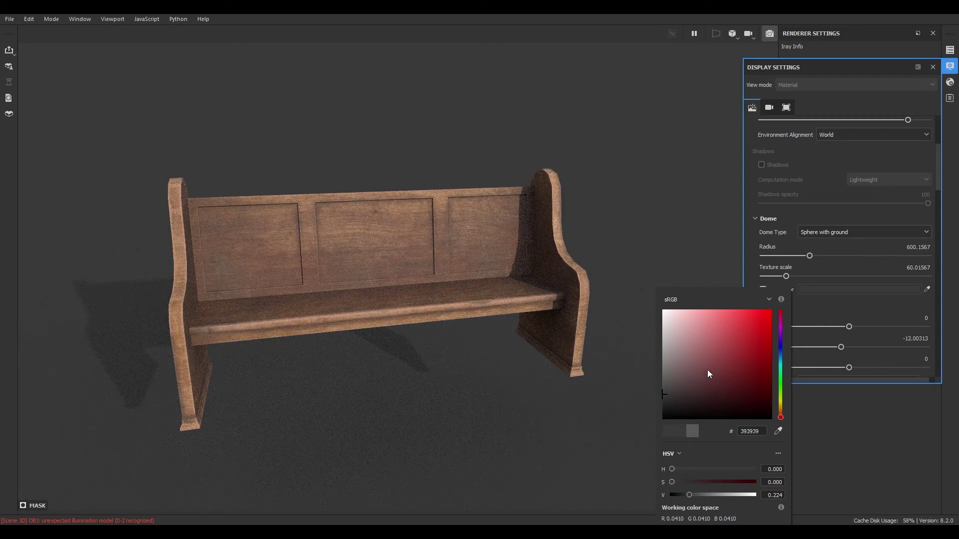
Step: Change the dome's clear color to the light gray C8C8C8
{"action": "left_click_drag", "start_coordinate": [669, 336], "coordinate": [654, 334]}
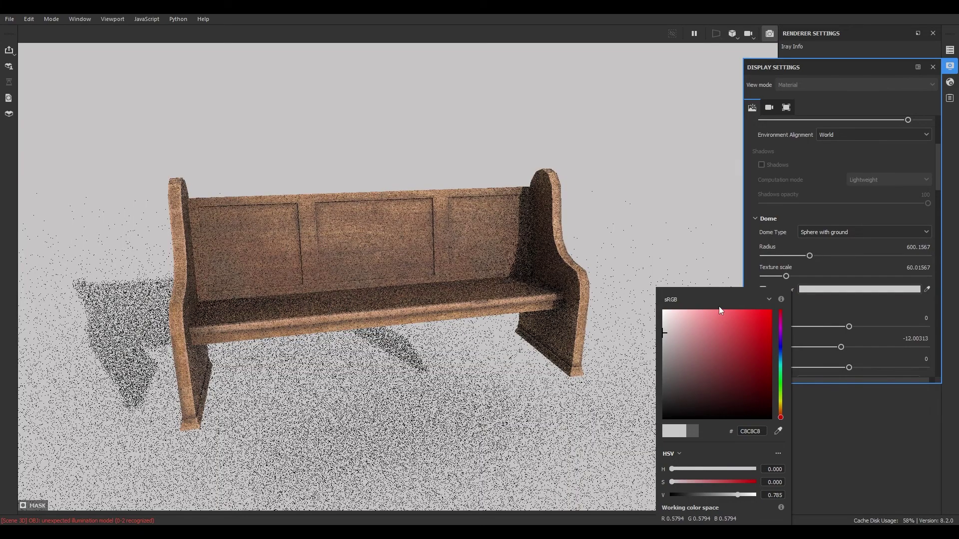
{"action": "left_click", "coordinate": [851, 414]}
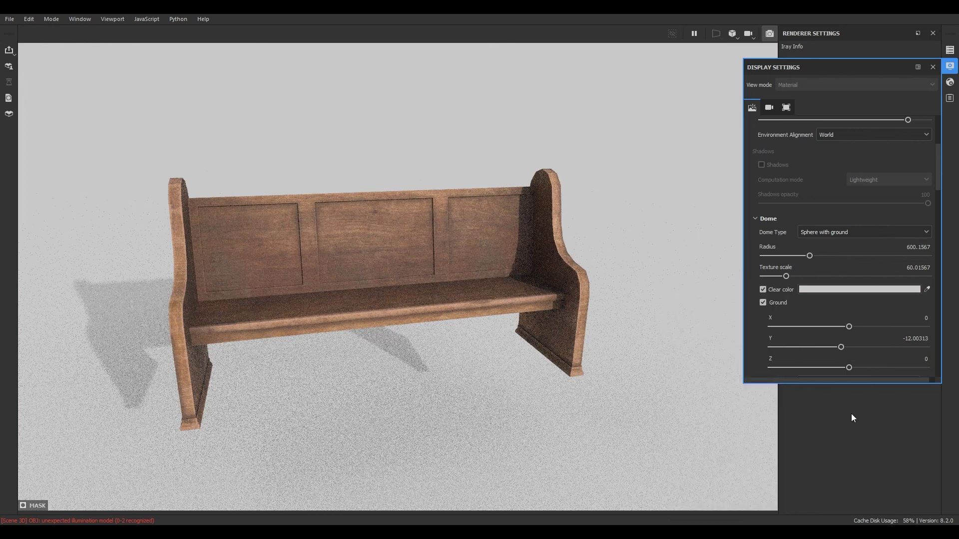
Step: Try a Y position of -7 for the dome's ground
{"action": "scroll", "coordinate": [837, 259], "scroll_direction": "down", "scroll_amount": 2}
{"action": "scroll", "coordinate": [837, 259], "scroll_direction": "down", "scroll_amount": 1}
{"action": "left_click_drag", "start_coordinate": [903, 249], "coordinate": [920, 249]}
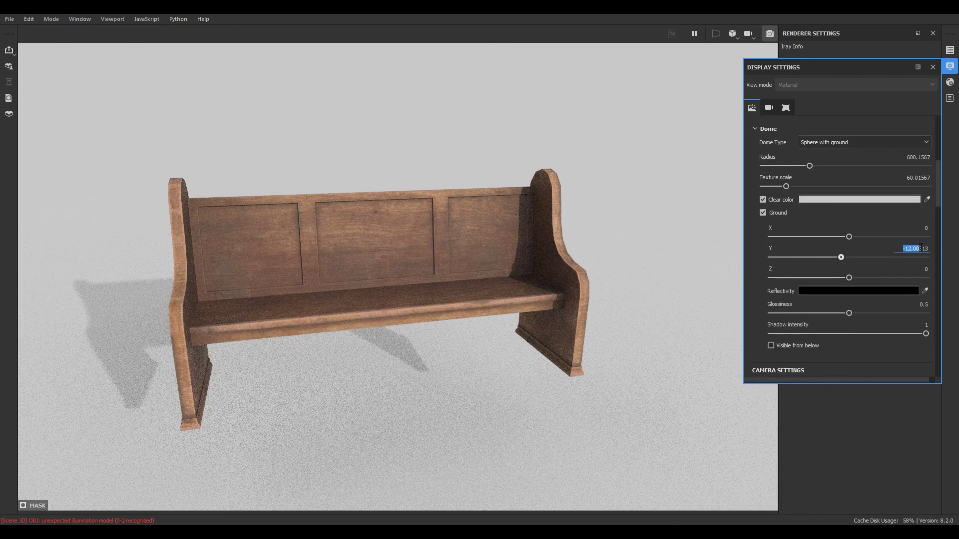
{"action": "type", "text": "-7"}
{"action": "key", "text": "Return"}
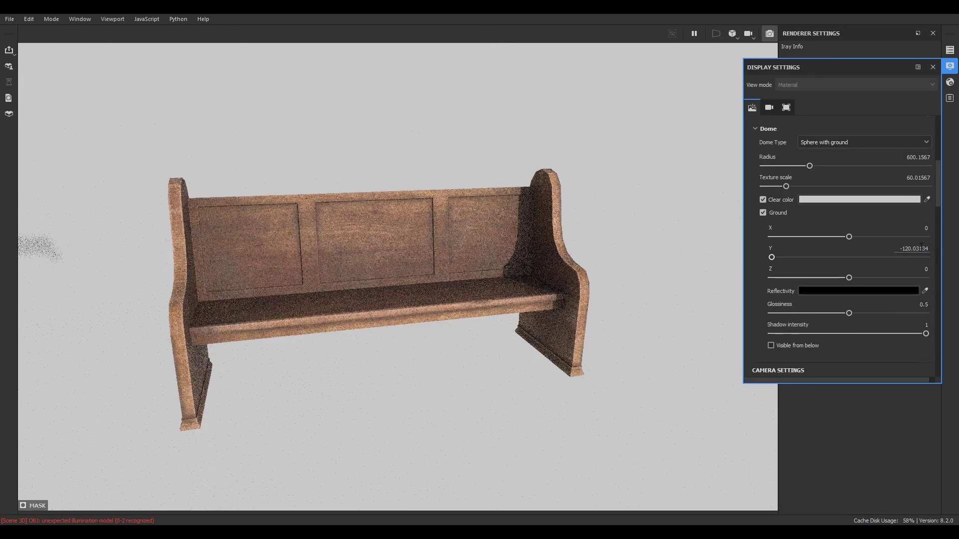
{"action": "double_click", "coordinate": [920, 248]}
{"action": "key", "text": "BackSpace"}
{"action": "key", "text": "Return"}
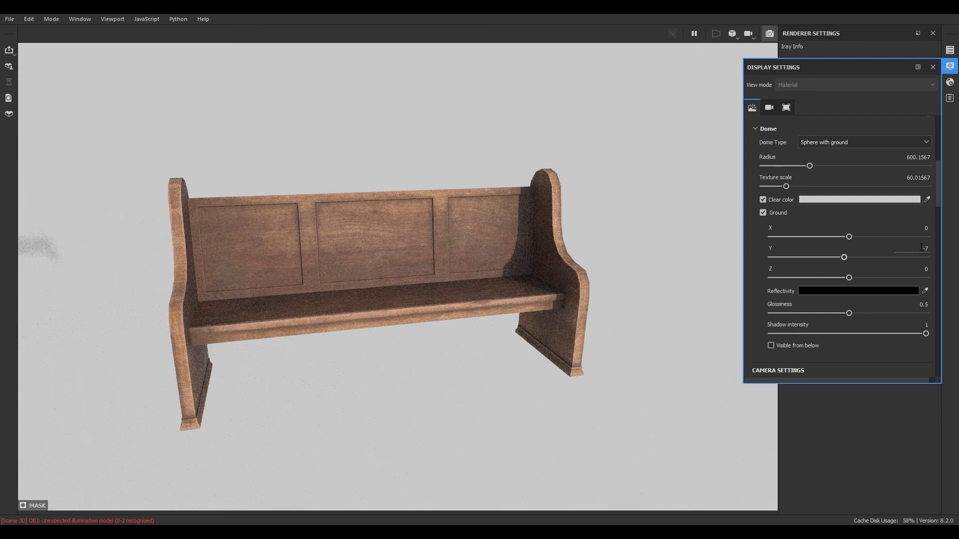
Step: Try ground Y positions of -6 and -6.5 to bring the floor to the bench's feet
{"action": "double_click", "coordinate": [921, 247]}
{"action": "key", "text": "BackSpace"}
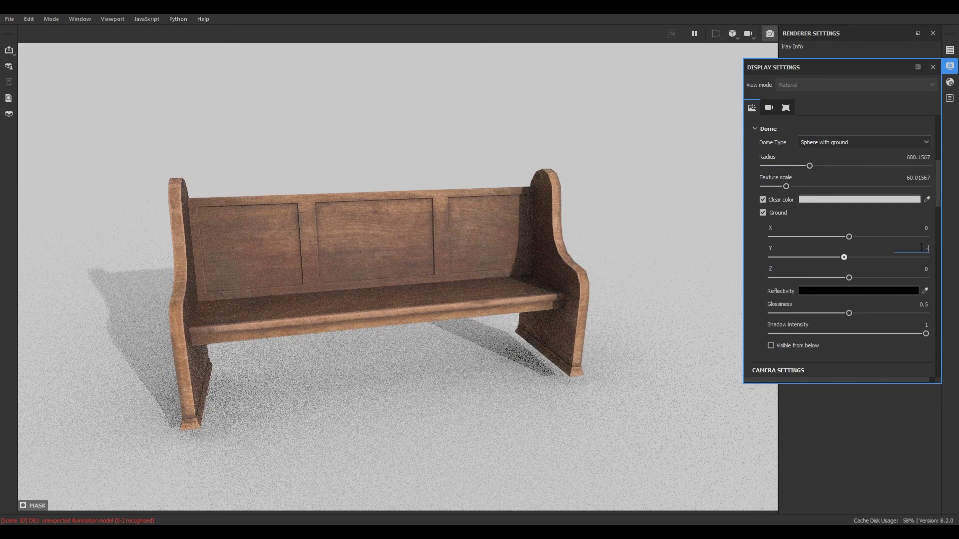
{"action": "type", "text": "-6"}
{"action": "key", "text": "Return"}
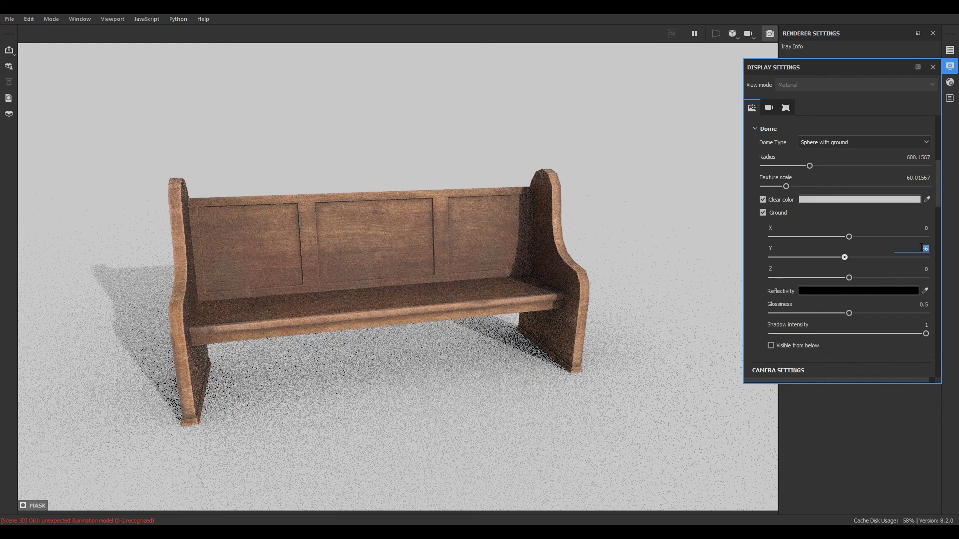
{"action": "left_click", "coordinate": [922, 246]}
{"action": "key", "text": "BackSpace"}
{"action": "type", "text": "-6.5"}
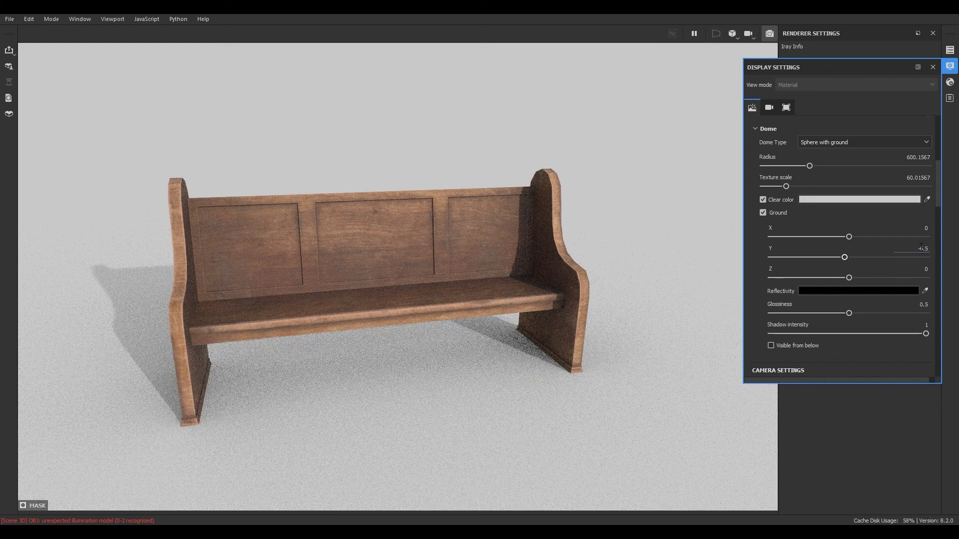
Step: Fine-tune the dome ground's Y position through -6.4 to -6.3 and close the display settings
{"action": "double_click", "coordinate": [921, 248]}
{"action": "type", "text": "-6"}
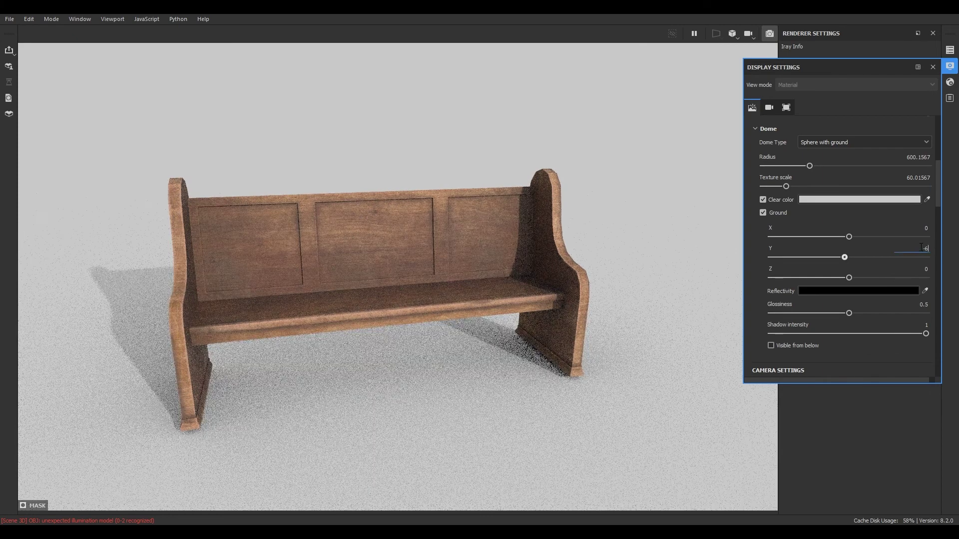
{"action": "type", "text": ".6"}
{"action": "key", "text": "Return"}
{"action": "key", "text": "BackSpace"}
{"action": "type", "text": "-6.4"}
{"action": "key", "text": "Return"}
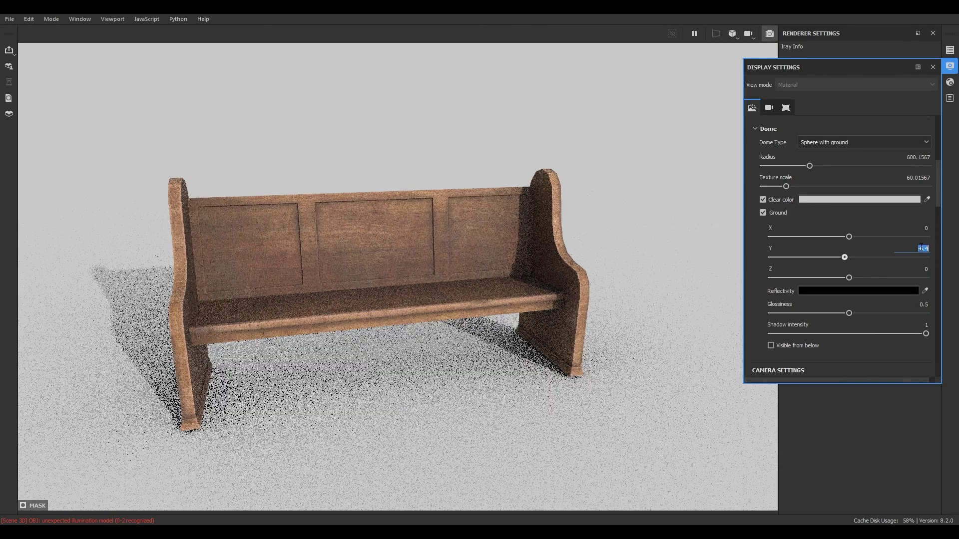
{"action": "key", "text": "BackSpace"}
{"action": "type", "text": "6.4"}
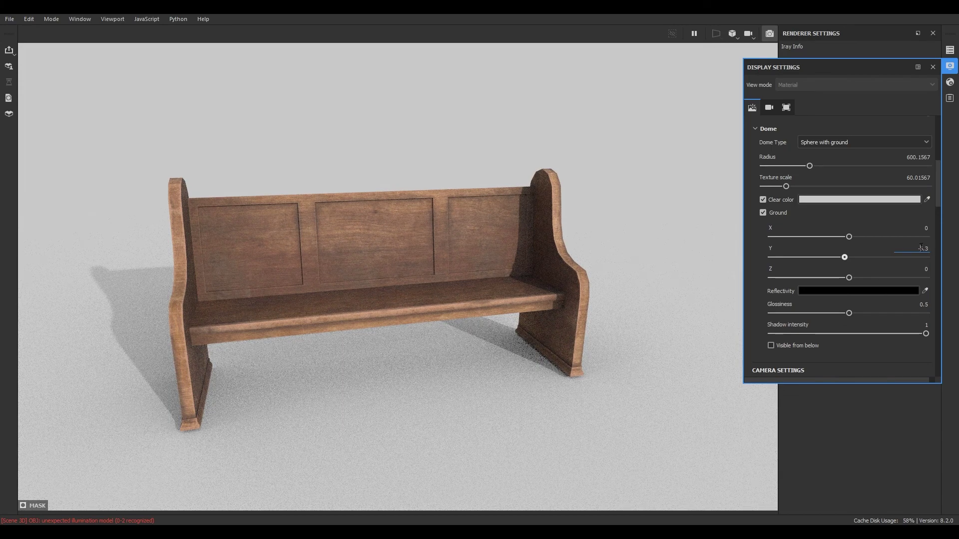
{"action": "key", "text": "Return"}
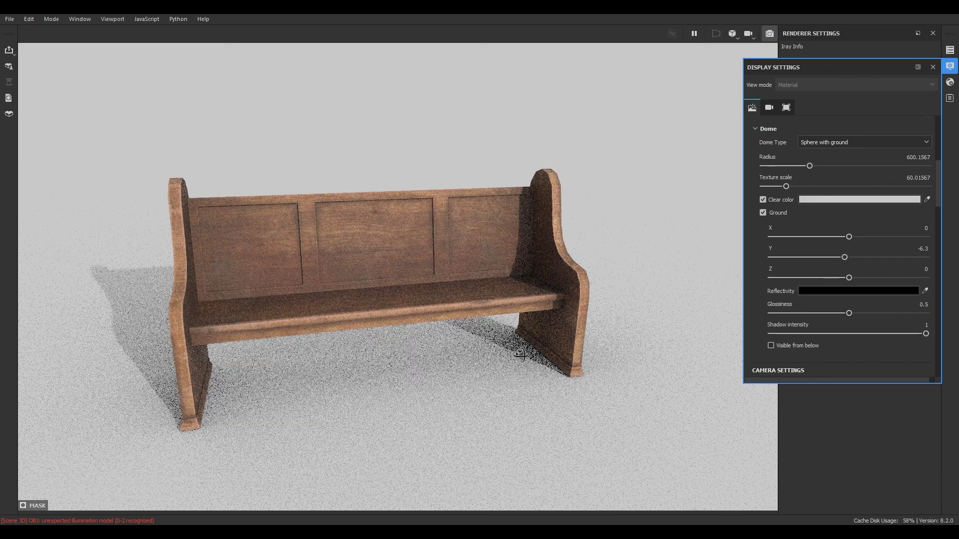
{"action": "left_click_drag", "start_coordinate": [519, 356], "coordinate": [522, 319], "text": "alt"}
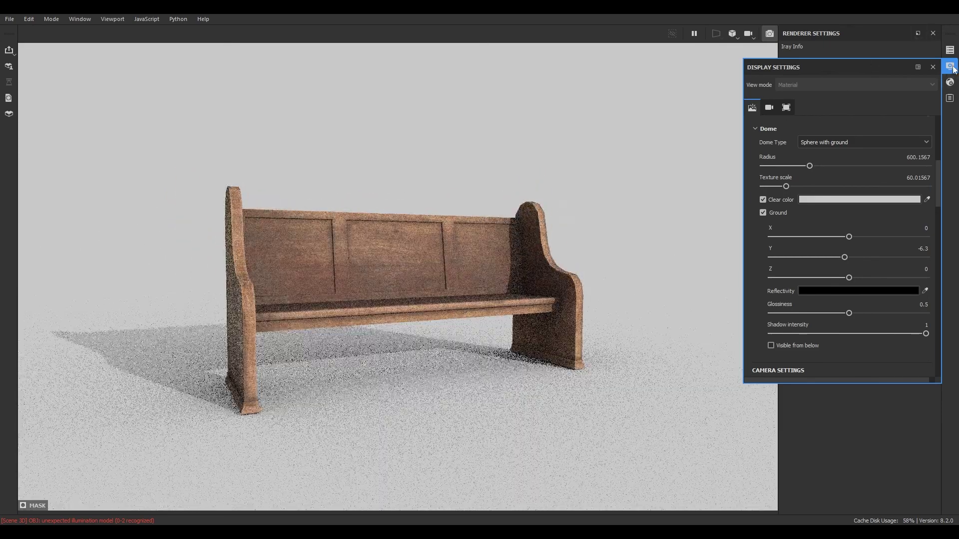
{"action": "left_click", "coordinate": [950, 67]}
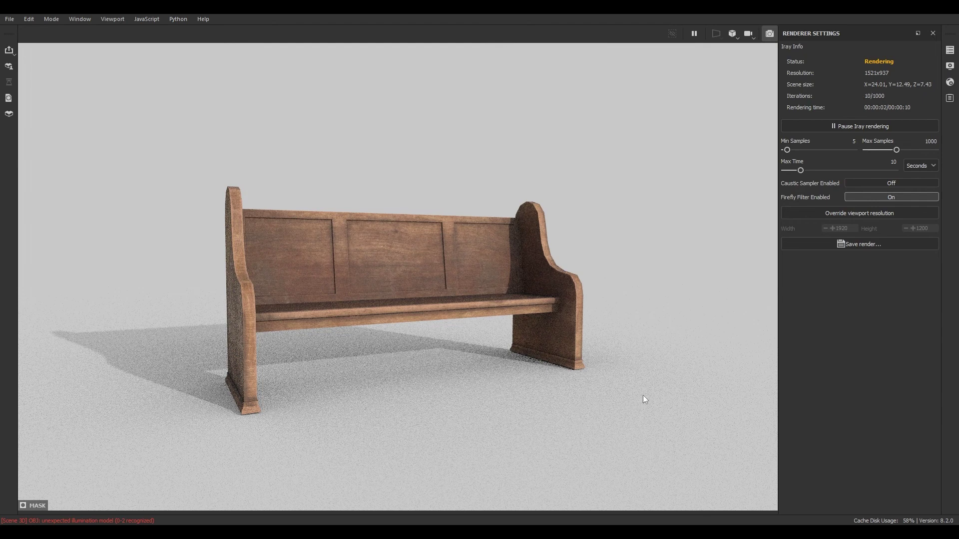